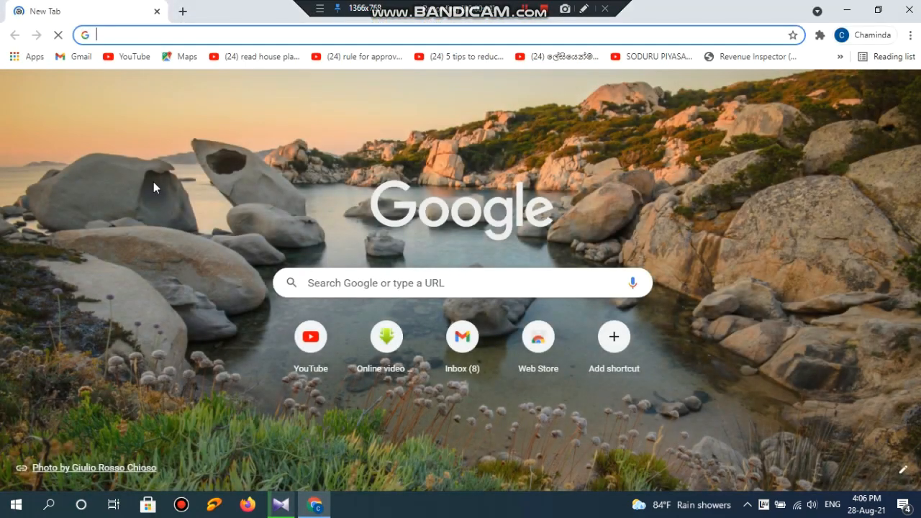
Search Google for getintopc and open the Get Into PC website from the results.
{"action": "left_click", "coordinate": [364, 282]}
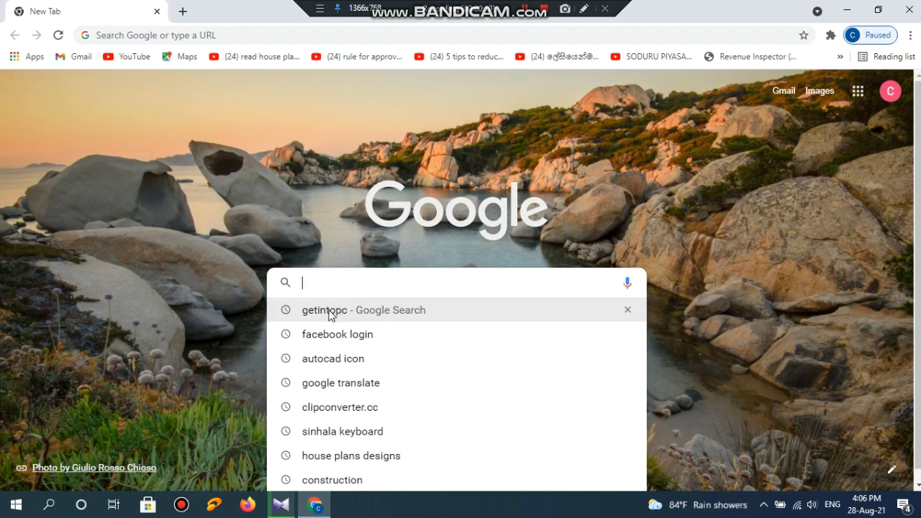
{"action": "left_click", "coordinate": [329, 314]}
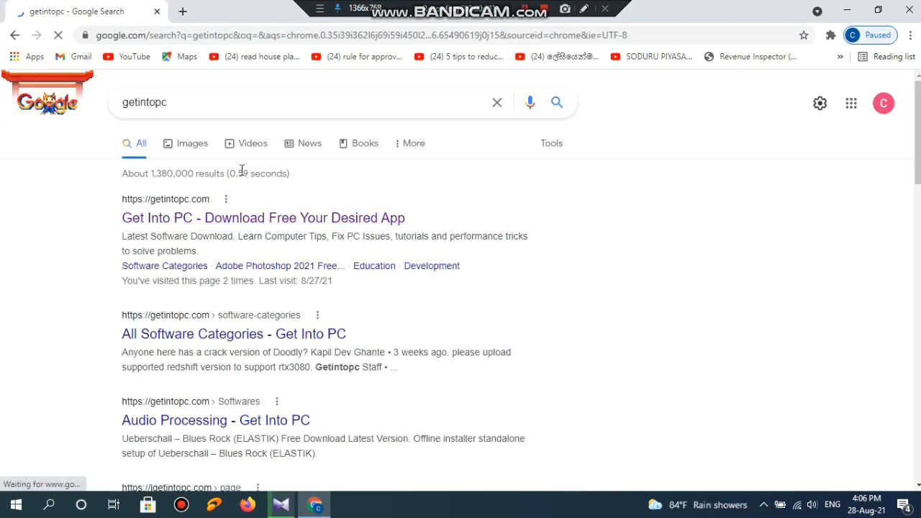
{"action": "left_click", "coordinate": [184, 219]}
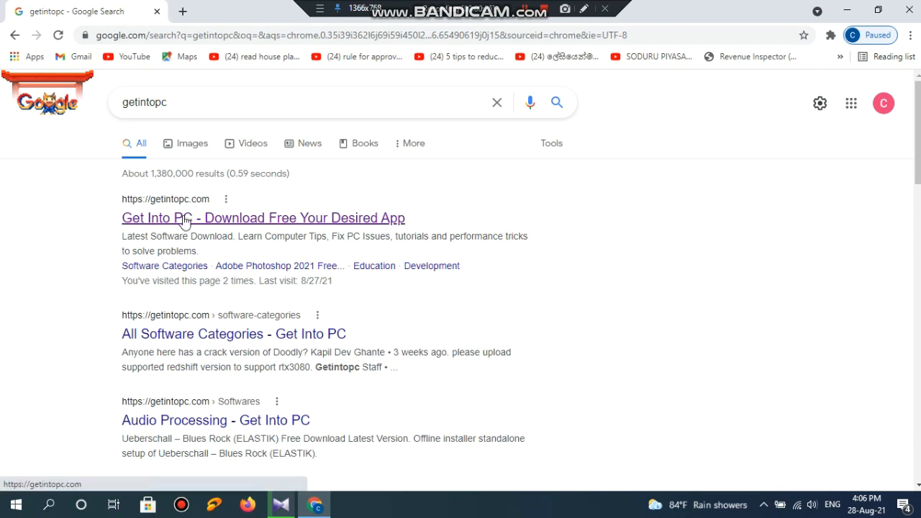
{"action": "left_click", "coordinate": [185, 220]}
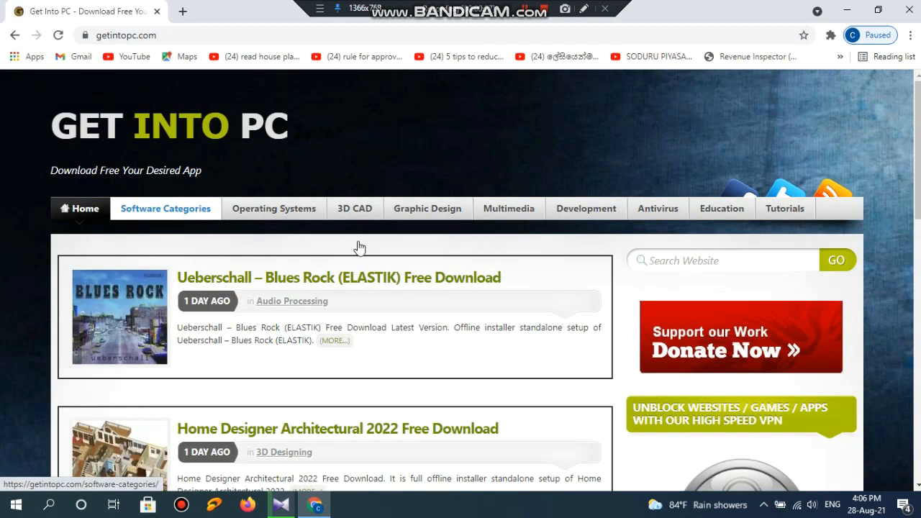
Search the Get Into PC site for autocad and look through the first page of results.
{"action": "left_click", "coordinate": [687, 261]}
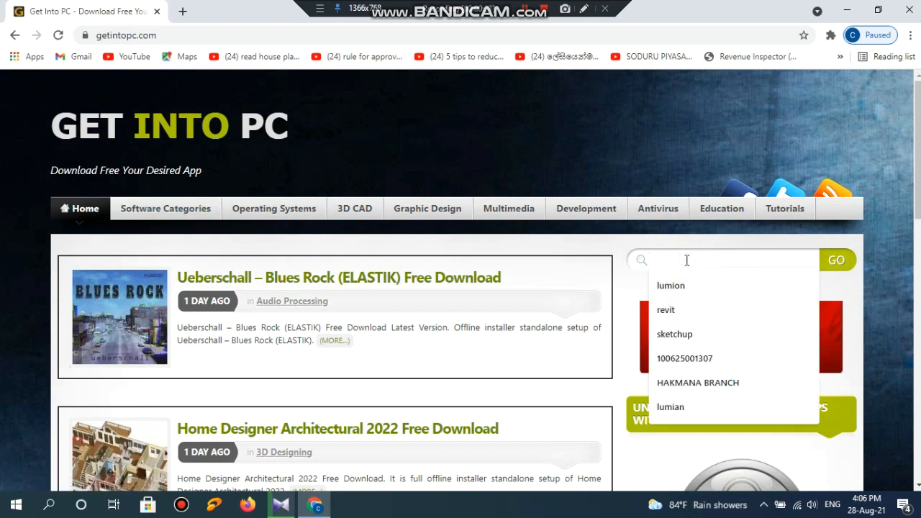
{"action": "type", "text": "au"}
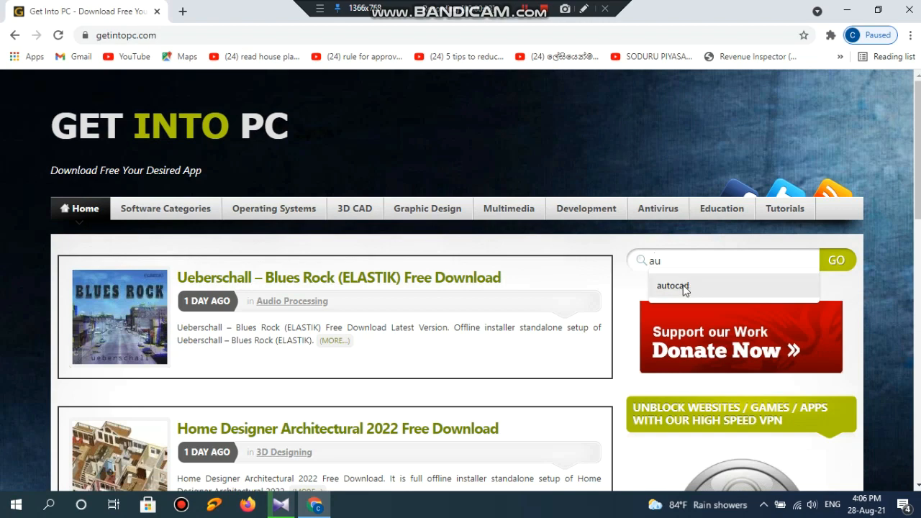
{"action": "left_click", "coordinate": [682, 286]}
{"action": "left_click", "coordinate": [836, 260]}
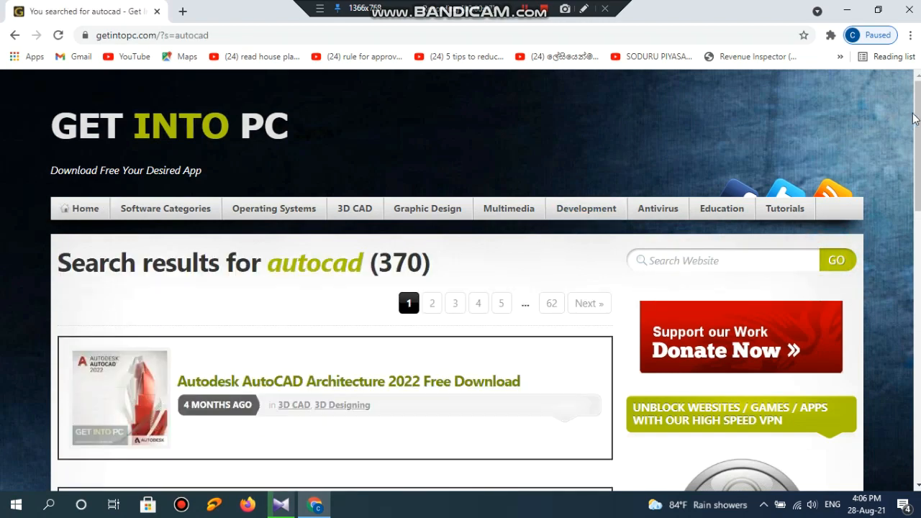
{"action": "left_click_drag", "start_coordinate": [918, 123], "coordinate": [904, 393]}
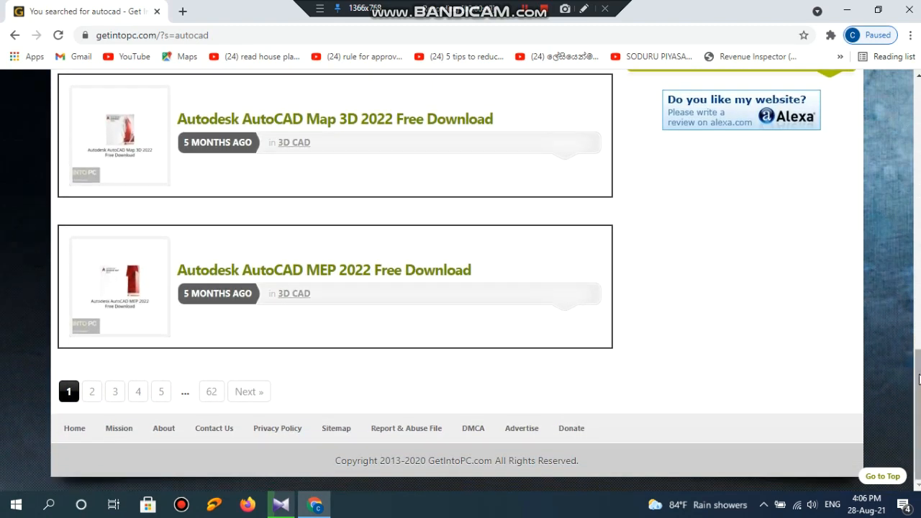
{"action": "left_click_drag", "start_coordinate": [912, 376], "coordinate": [917, 109]}
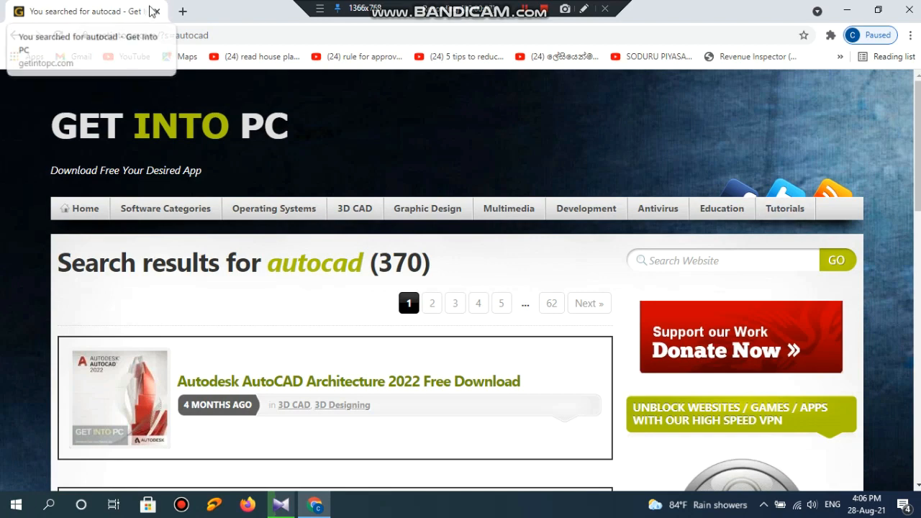
{"action": "left_click", "coordinate": [155, 13]}
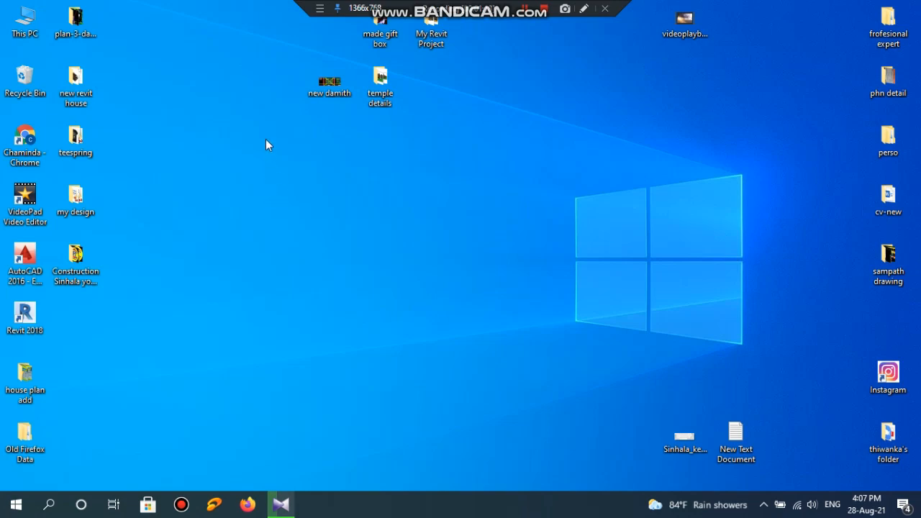
Start AutoCAD 2016 and create a new drawing from the acad template with the grid display turned off.
{"action": "double_click", "coordinate": [24, 254]}
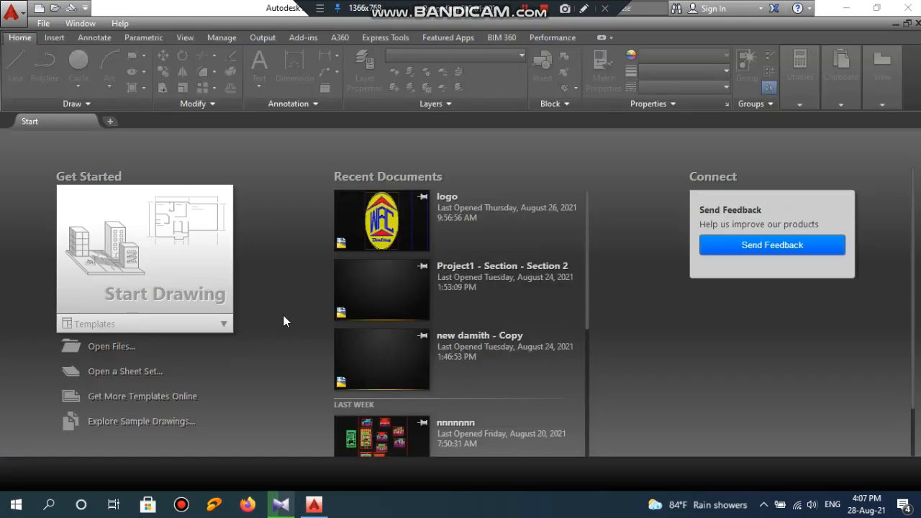
{"action": "left_click", "coordinate": [21, 15]}
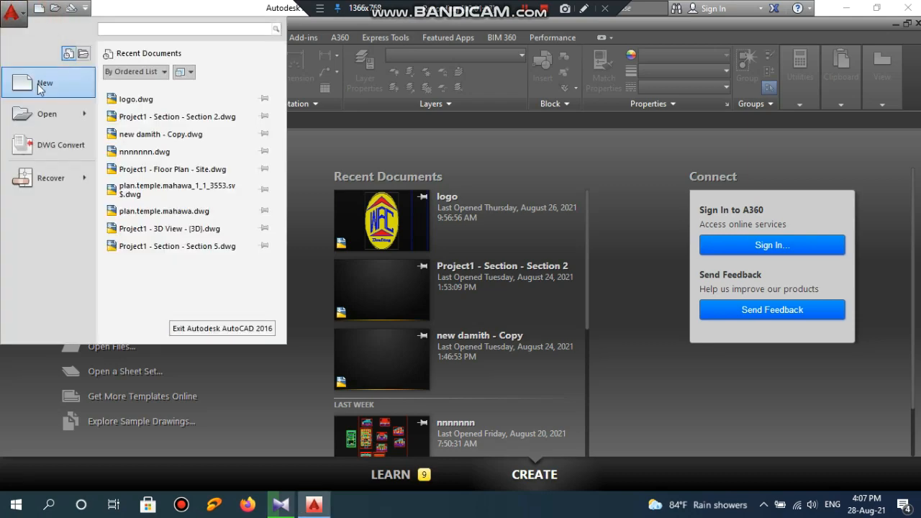
{"action": "left_click", "coordinate": [41, 83]}
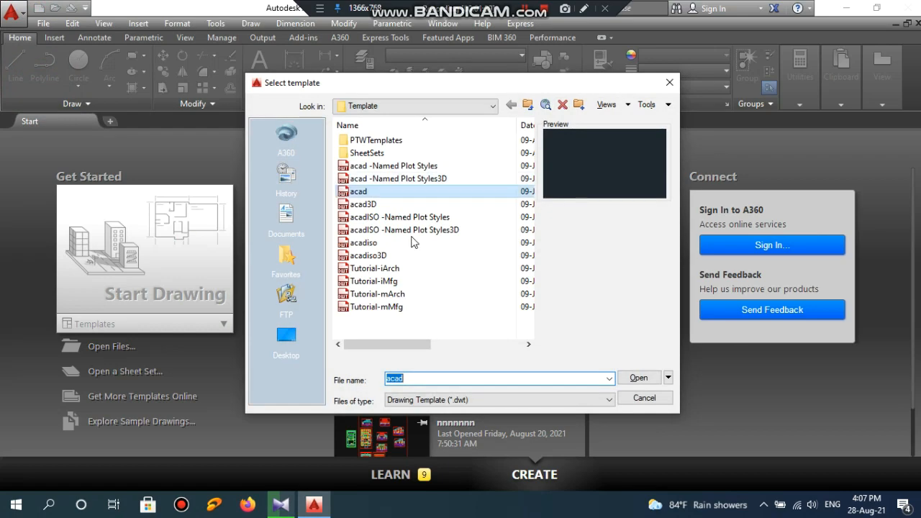
{"action": "left_click", "coordinate": [643, 378]}
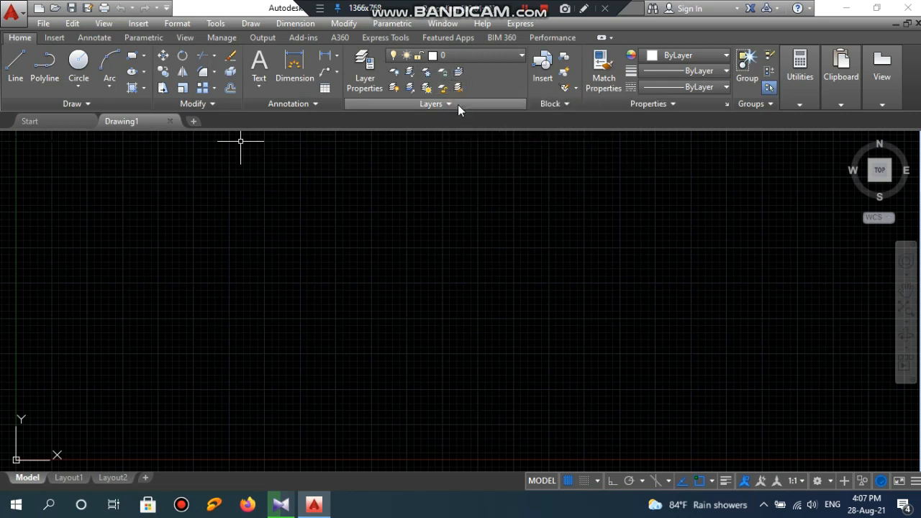
{"action": "left_click", "coordinate": [568, 480]}
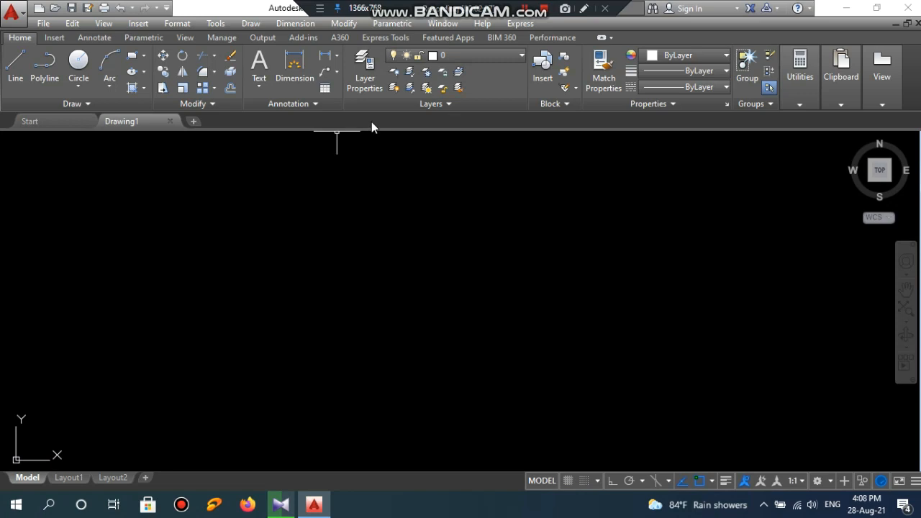
Set the drawing units to Architectural length with 0'-0 1/8" precision and Inches as the insertion scale.
{"action": "type", "text": "un"}
{"action": "key", "text": "Return"}
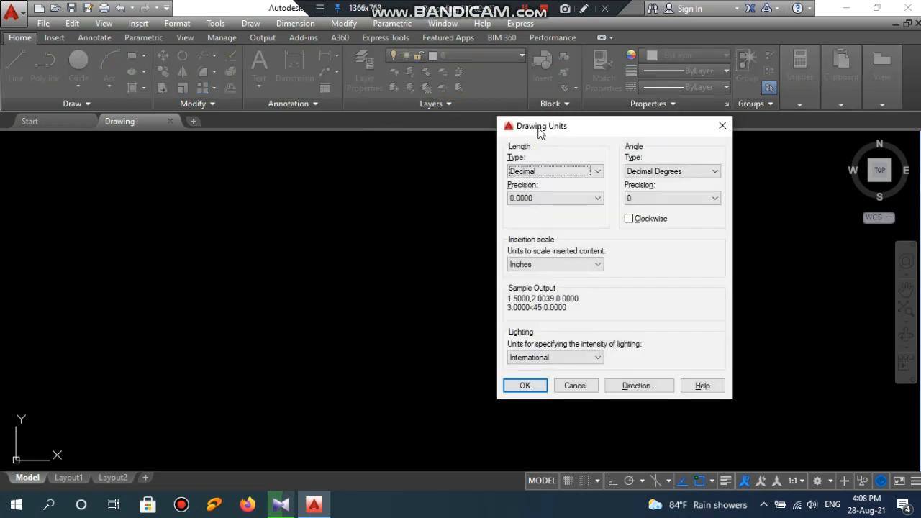
{"action": "left_click", "coordinate": [596, 173]}
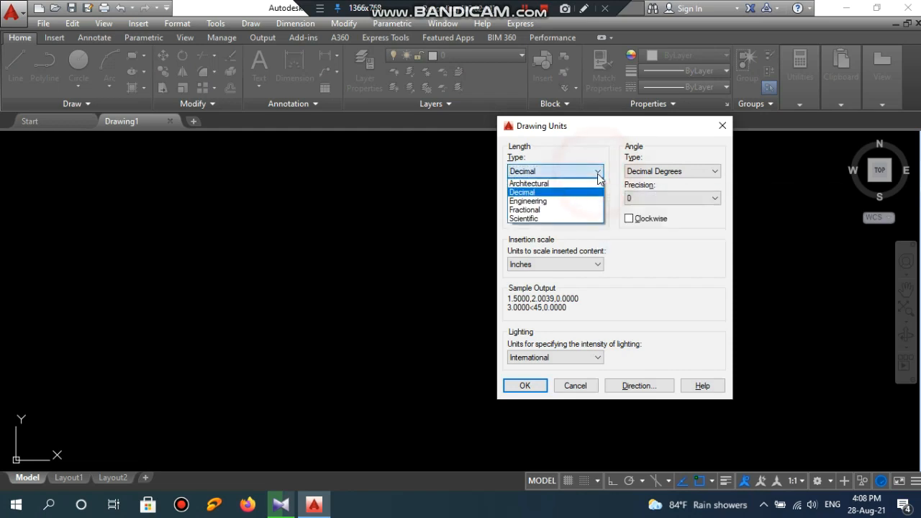
{"action": "left_click", "coordinate": [543, 185]}
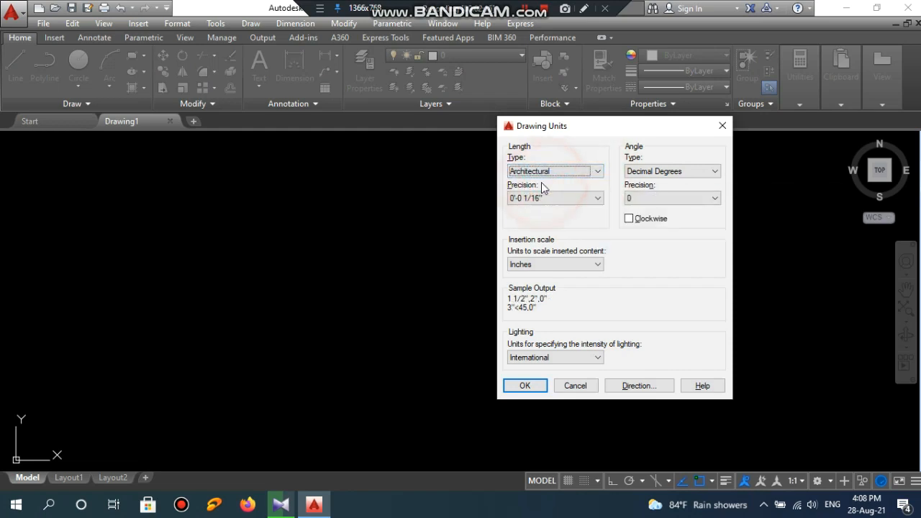
{"action": "left_click", "coordinate": [598, 198]}
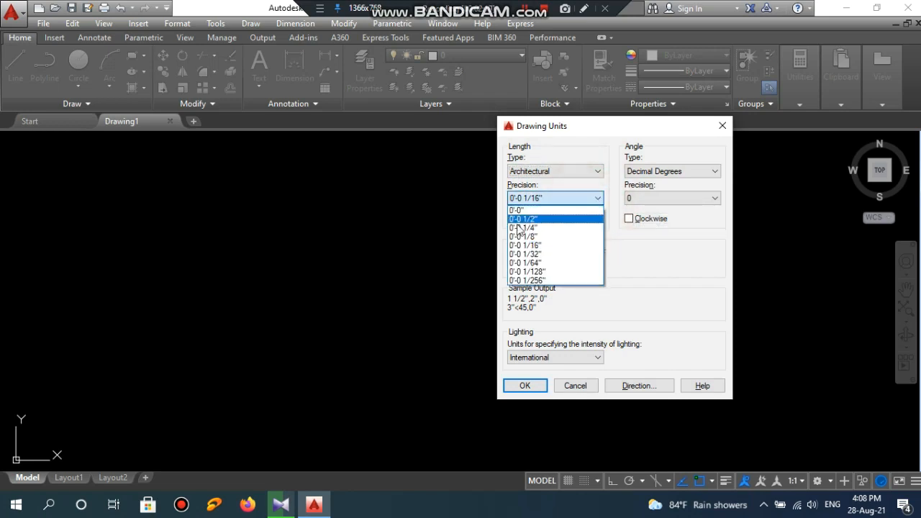
{"action": "left_click", "coordinate": [526, 239]}
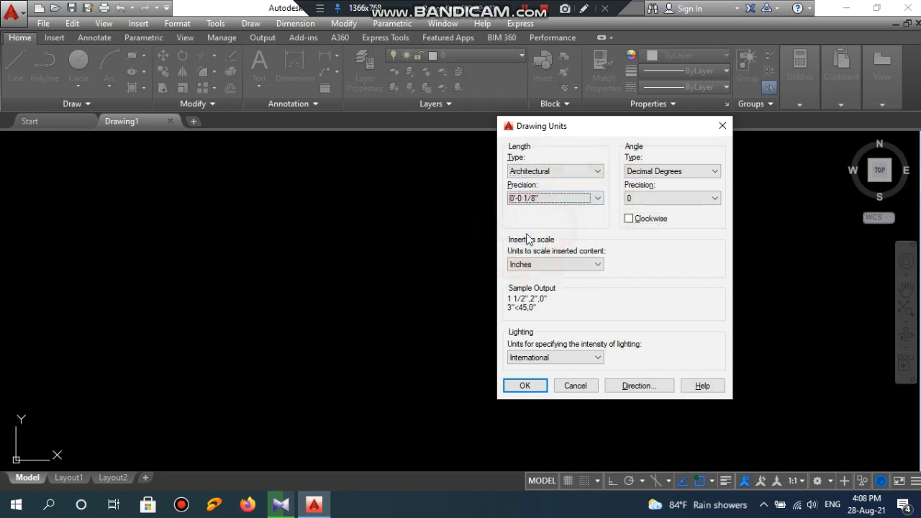
{"action": "left_click", "coordinate": [598, 265]}
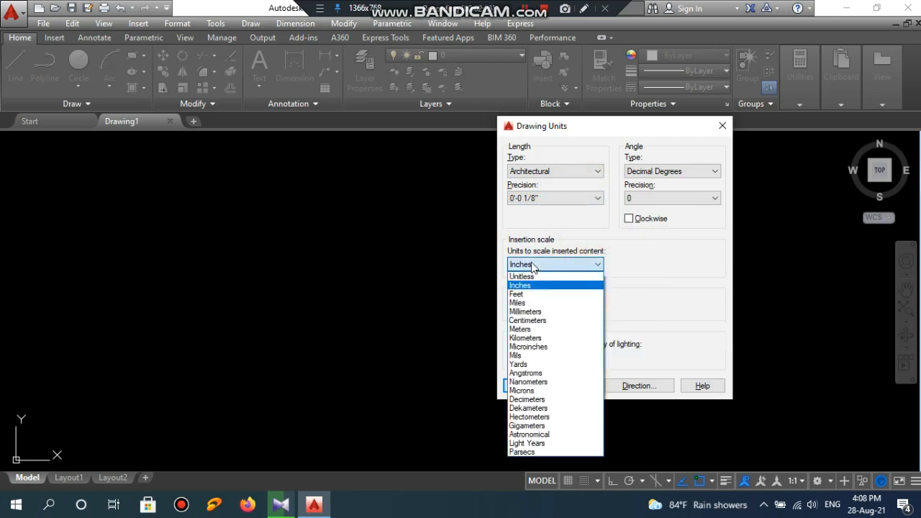
{"action": "left_click", "coordinate": [553, 273]}
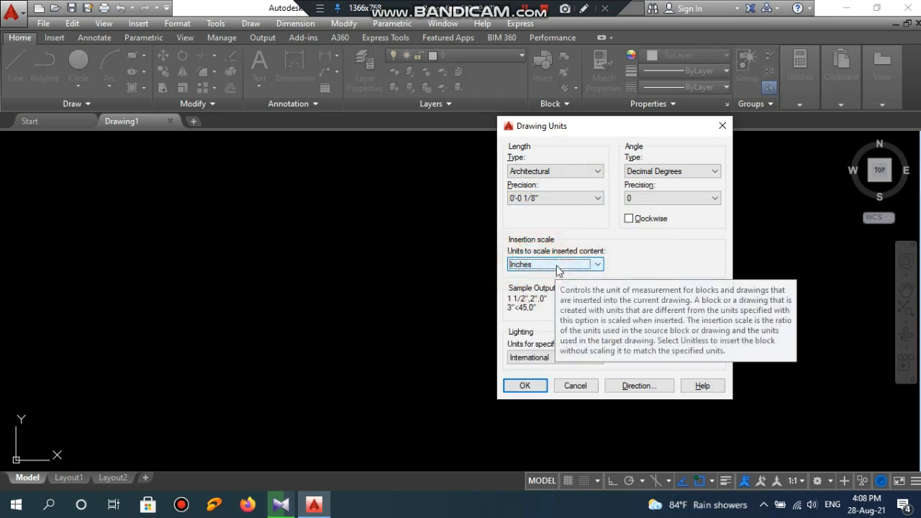
{"action": "left_click", "coordinate": [526, 386]}
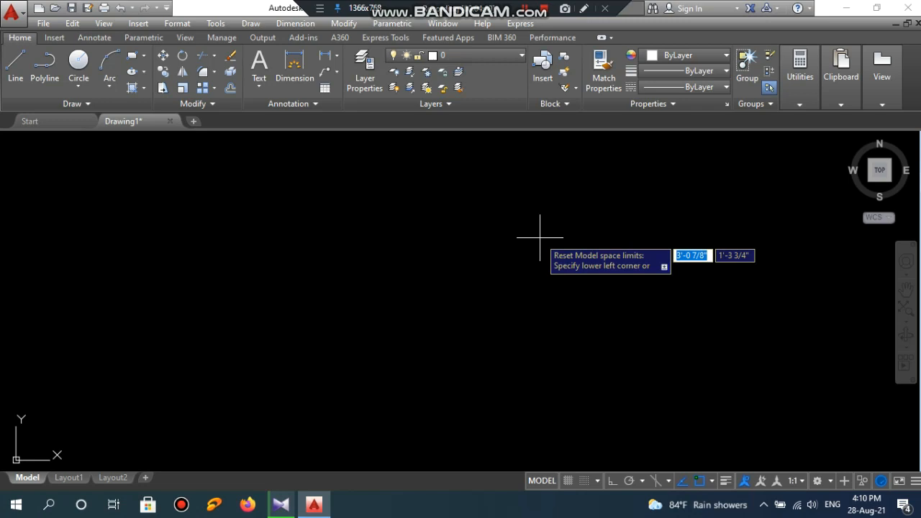
Set the model space limits from 0,0 to 50',50' and apply Zoom All.
{"action": "type", "text": "0"}
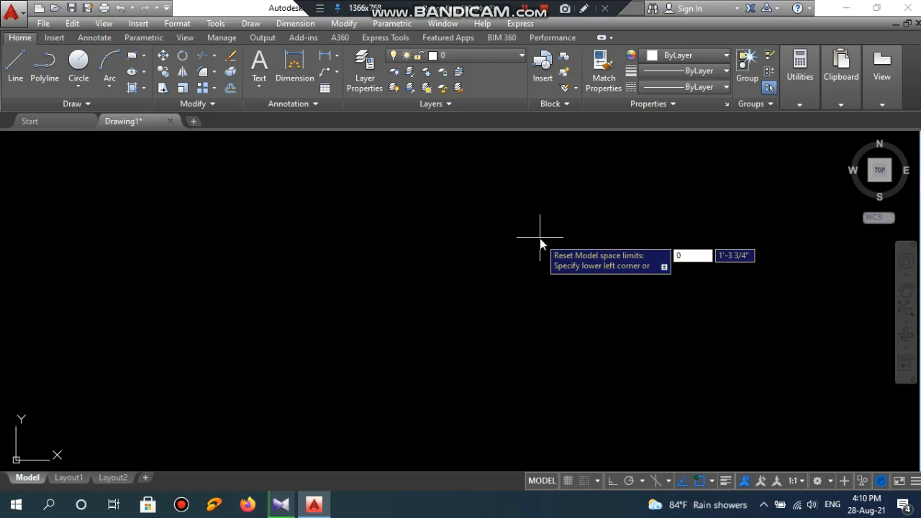
{"action": "key", "text": "Tab"}
{"action": "type", "text": "0"}
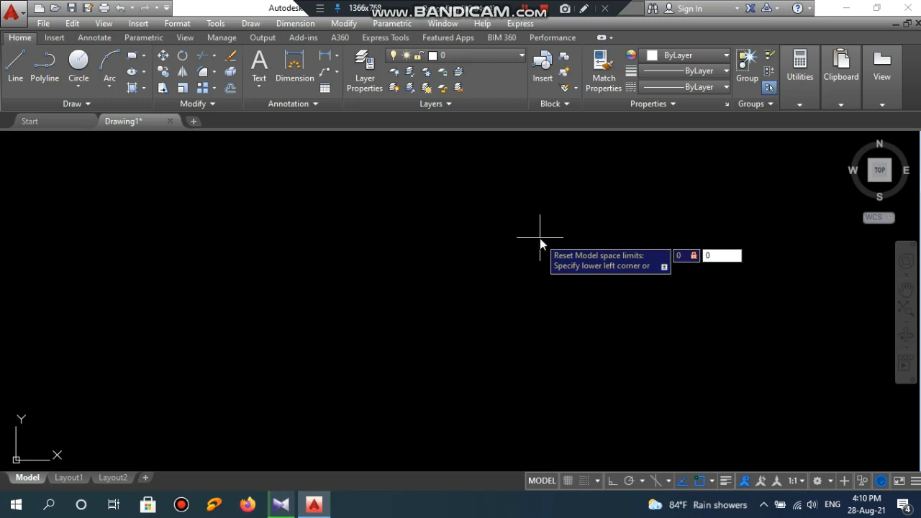
{"action": "key", "text": "Return"}
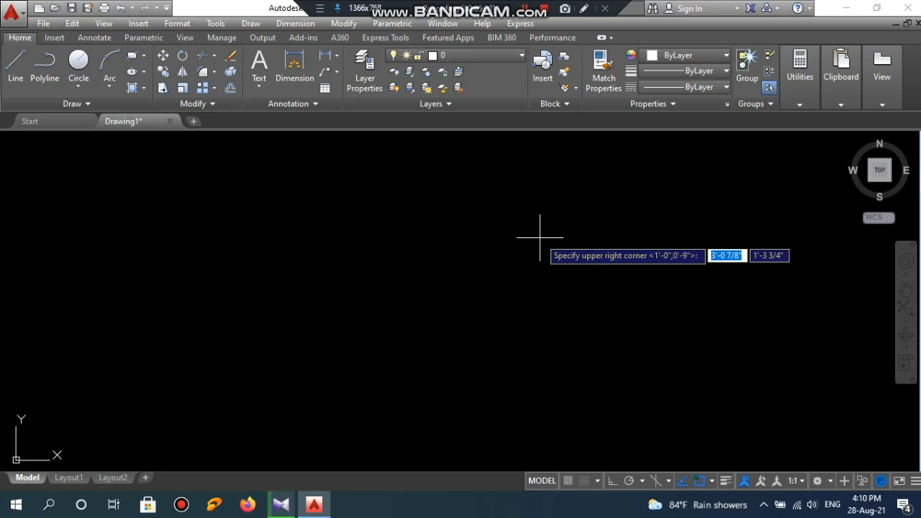
{"action": "type", "text": "50"}
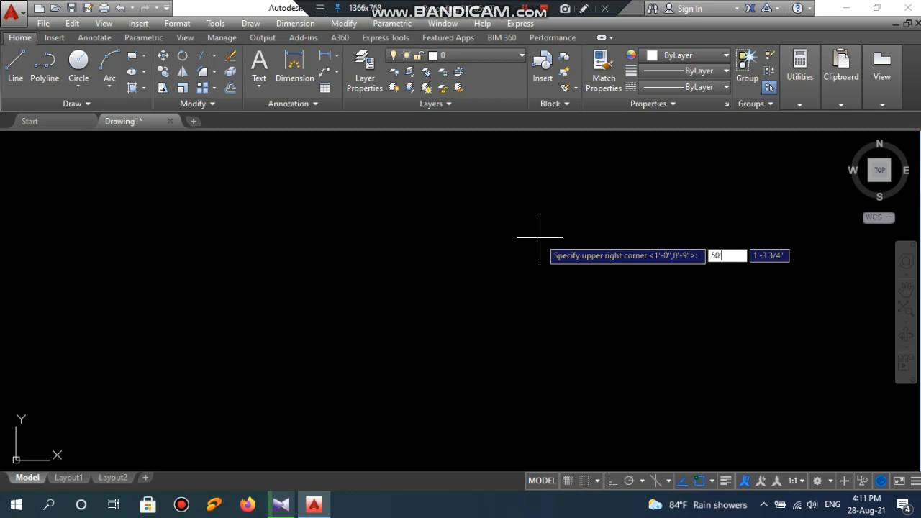
{"action": "type", "text": "'"}
{"action": "key", "text": "Tab"}
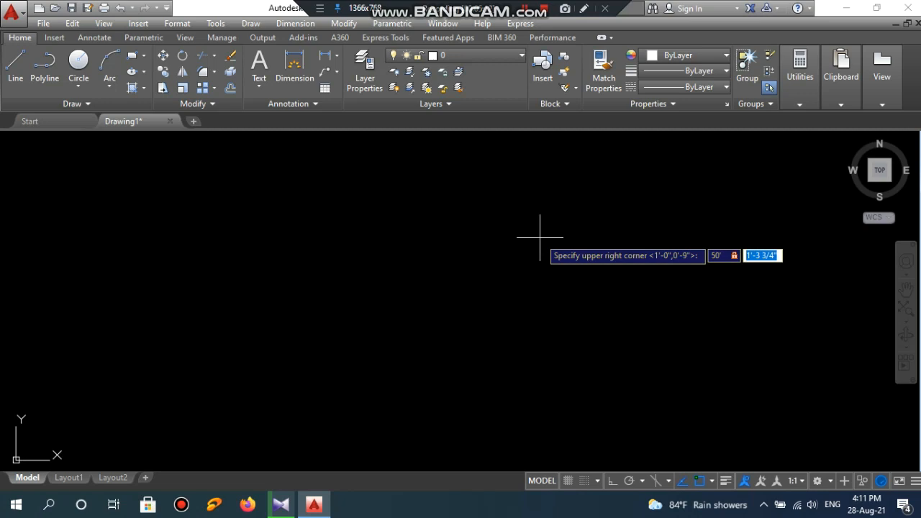
{"action": "type", "text": "50"}
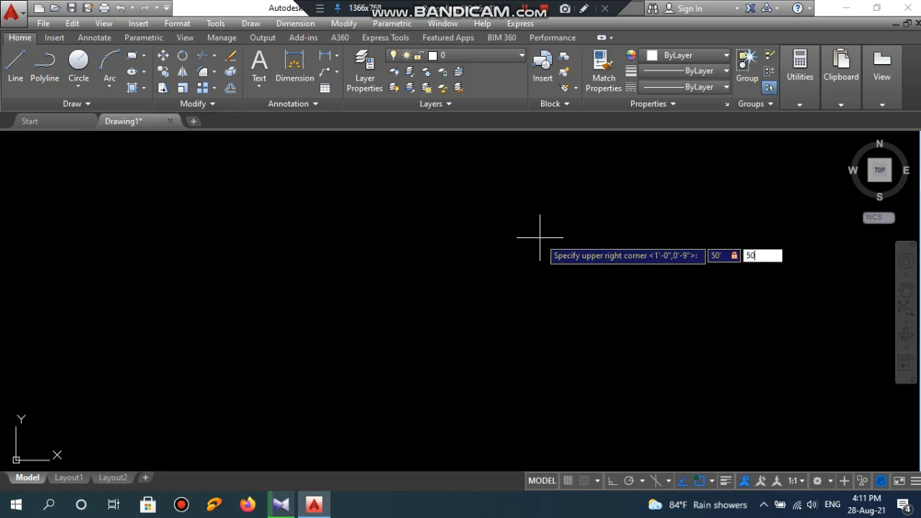
{"action": "type", "text": "'"}
{"action": "key", "text": "Return"}
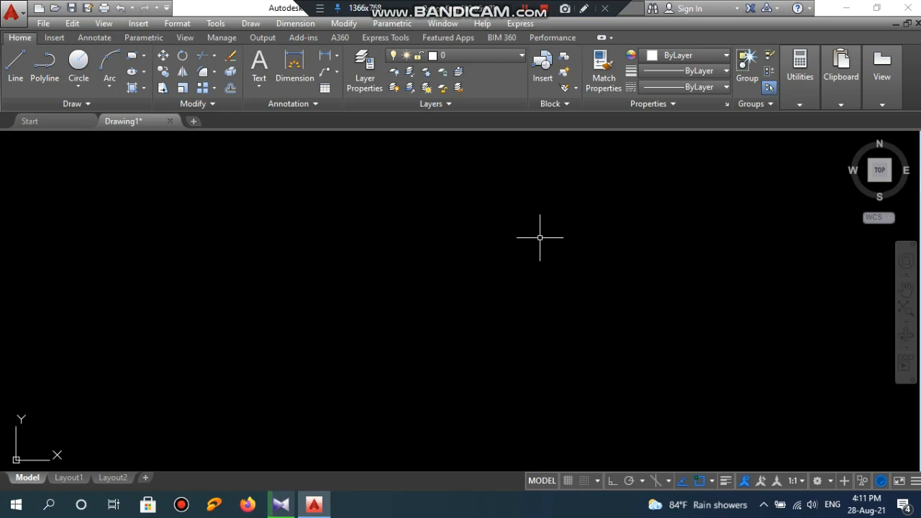
{"action": "left_click", "coordinate": [908, 324]}
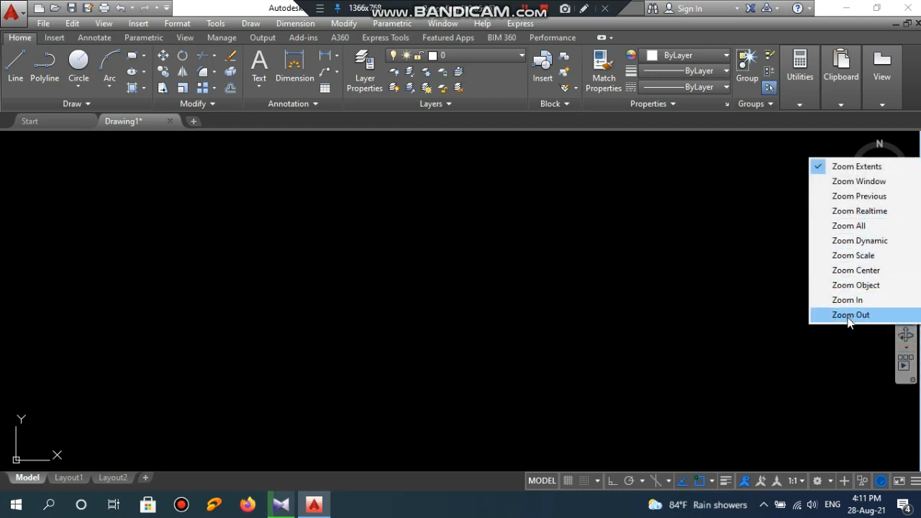
{"action": "left_click", "coordinate": [849, 226]}
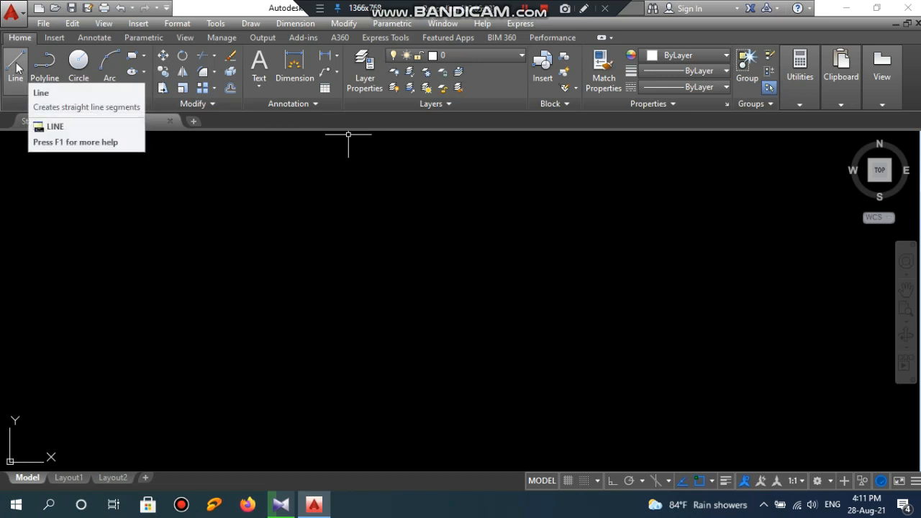
Draw a continuous chain of 17 freehand line segments that loops around the drawing area and crosses itself several times.
{"action": "key", "text": "l"}
{"action": "key", "text": "Return"}
{"action": "left_click", "coordinate": [249, 311]}
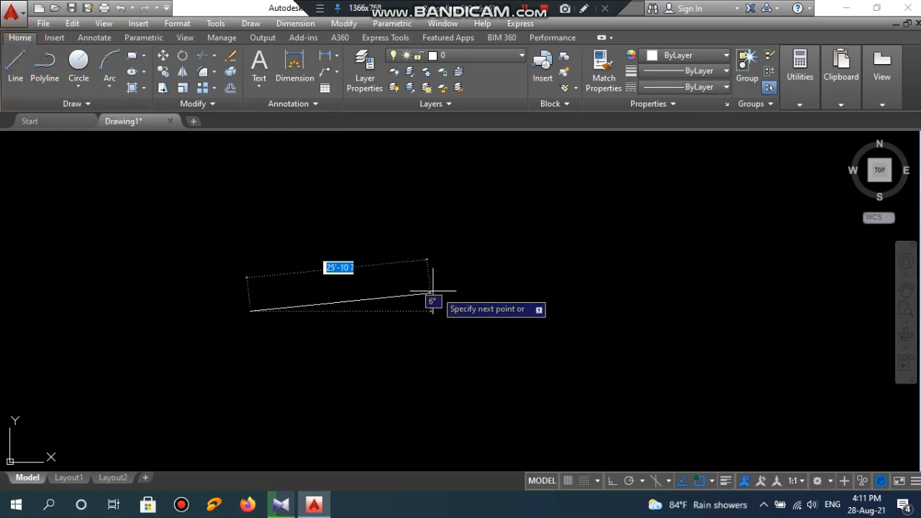
{"action": "left_click", "coordinate": [531, 252]}
{"action": "left_click", "coordinate": [555, 364]}
{"action": "left_click", "coordinate": [345, 397]}
{"action": "left_click", "coordinate": [370, 187]}
{"action": "left_click", "coordinate": [497, 172]}
{"action": "left_click", "coordinate": [625, 216]}
{"action": "left_click", "coordinate": [675, 279]}
{"action": "left_click", "coordinate": [659, 398]}
{"action": "left_click", "coordinate": [545, 424]}
{"action": "left_click", "coordinate": [466, 424]}
{"action": "left_click", "coordinate": [236, 322]}
{"action": "left_click", "coordinate": [222, 214]}
{"action": "left_click", "coordinate": [289, 187]}
{"action": "left_click", "coordinate": [289, 273]}
{"action": "left_click", "coordinate": [455, 234]}
{"action": "left_click", "coordinate": [477, 376]}
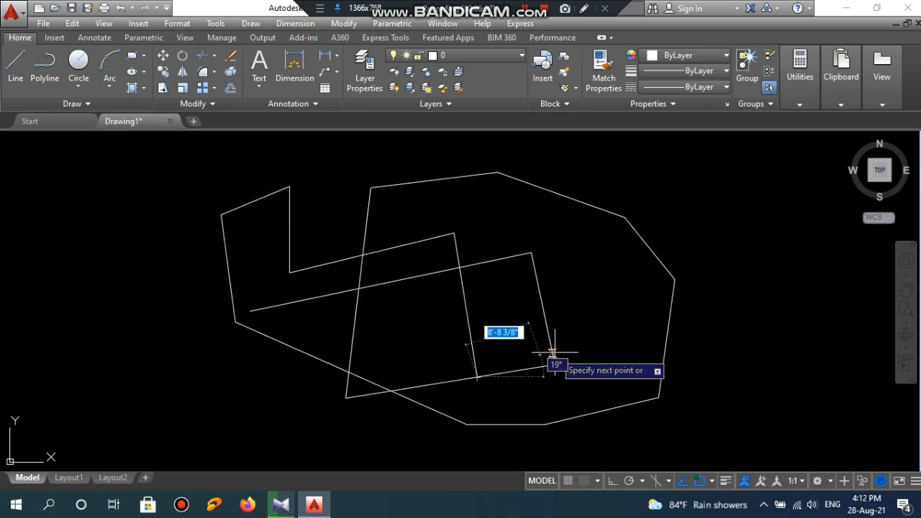
{"action": "left_click", "coordinate": [636, 300]}
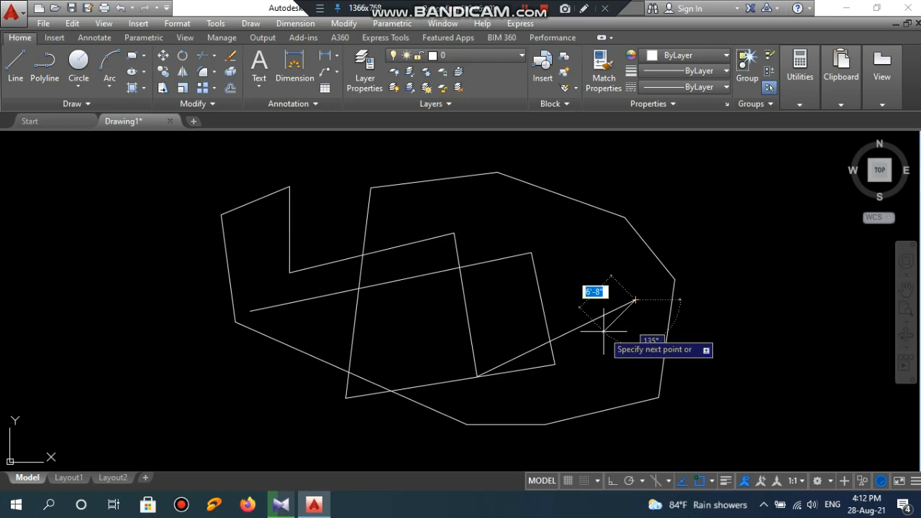
{"action": "key", "text": "Escape"}
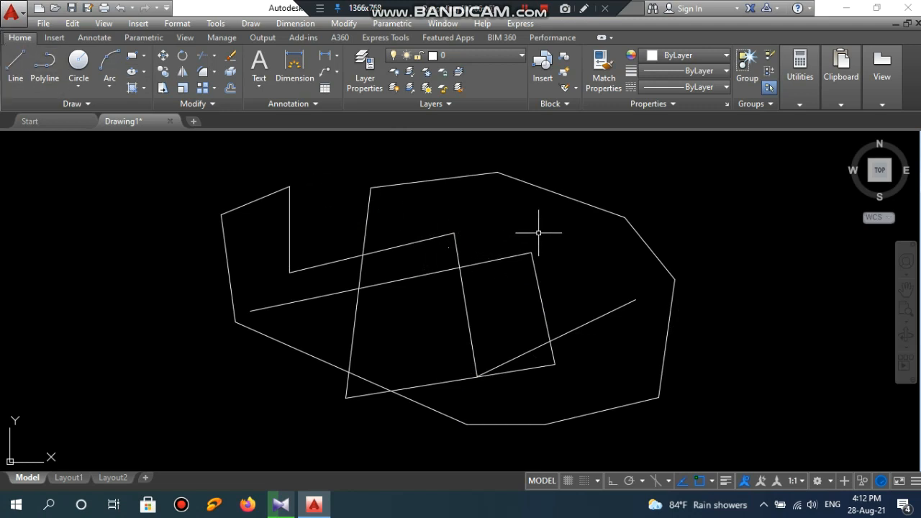
Draw a second chain of eight connected line segments zigzagging across the first shape and ending at its upper-left.
{"action": "type", "text": "l"}
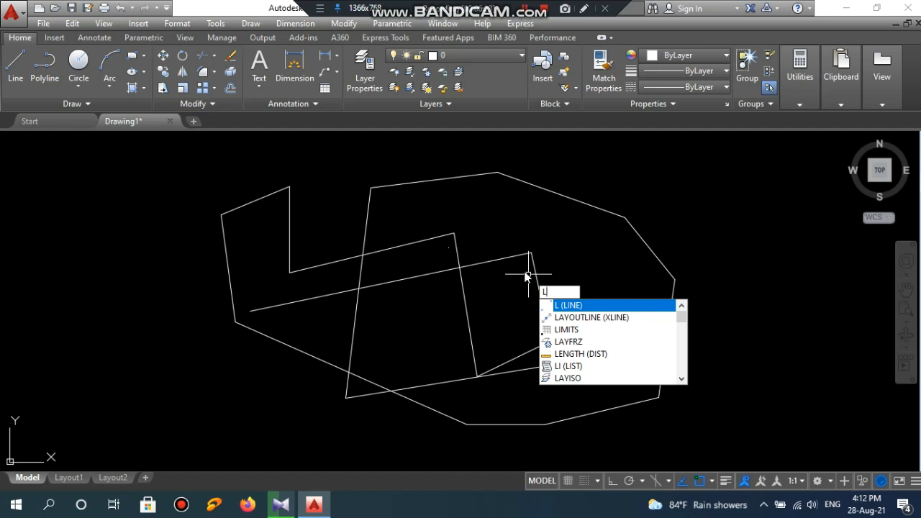
{"action": "key", "text": "Return"}
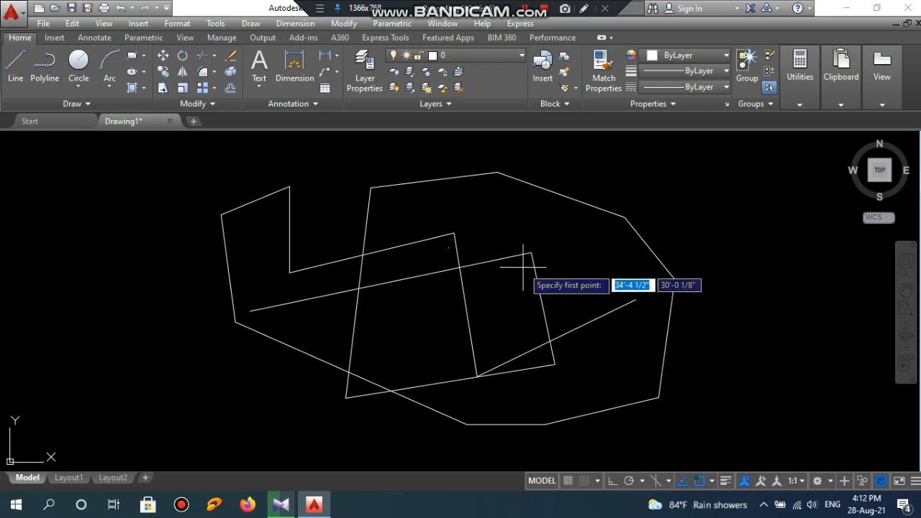
{"action": "left_click", "coordinate": [504, 292]}
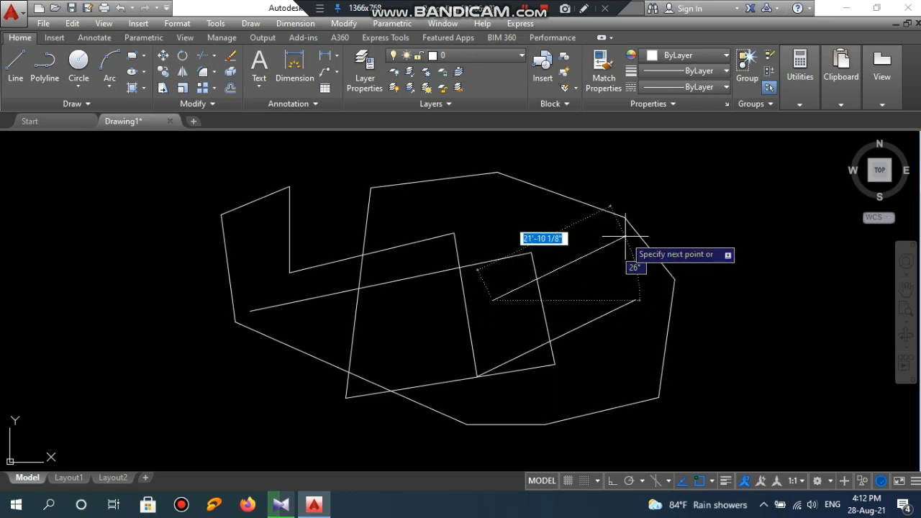
{"action": "left_click", "coordinate": [709, 214]}
{"action": "left_click", "coordinate": [763, 394]}
{"action": "left_click", "coordinate": [662, 441]}
{"action": "left_click", "coordinate": [552, 374]}
{"action": "left_click", "coordinate": [336, 454]}
{"action": "left_click", "coordinate": [221, 380]}
{"action": "left_click", "coordinate": [318, 314]}
{"action": "left_click", "coordinate": [177, 221]}
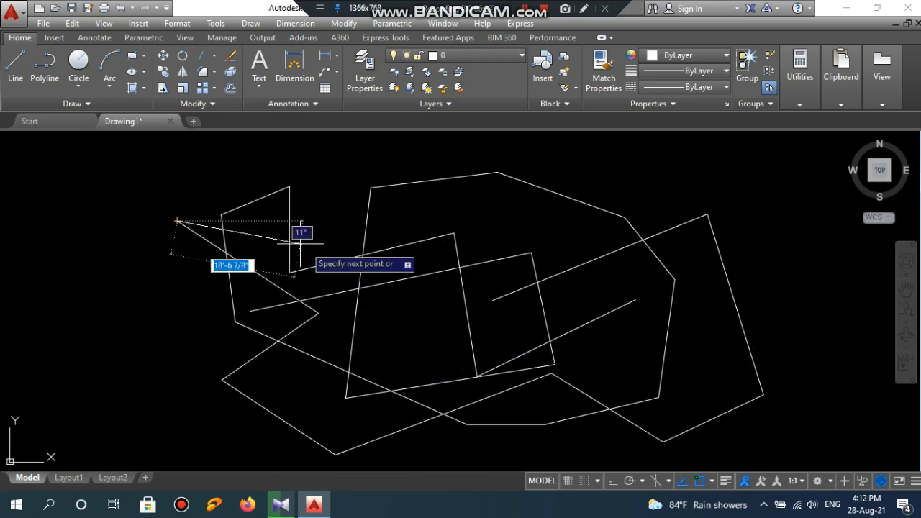
{"action": "key", "text": "Return"}
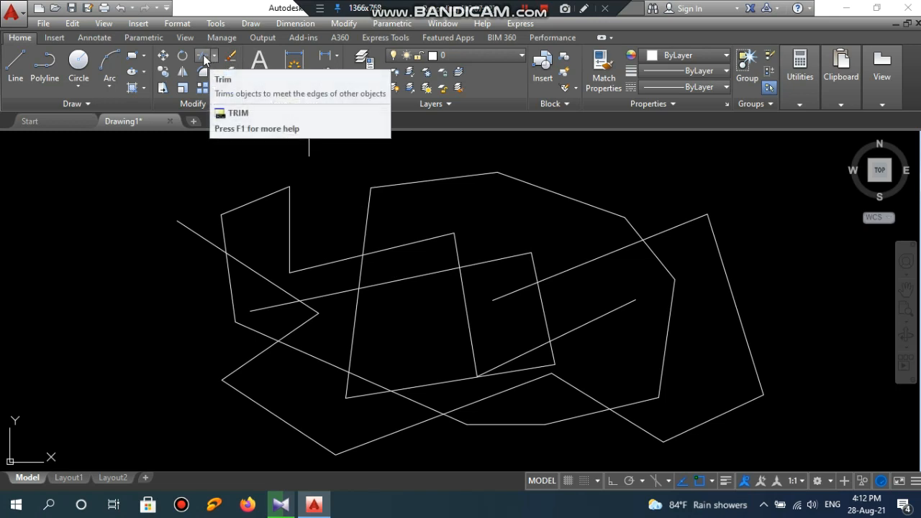
Trim the middle of the long sloping line between the two steep inner lines, using those two lines as cutting edges.
{"action": "left_click", "coordinate": [204, 59]}
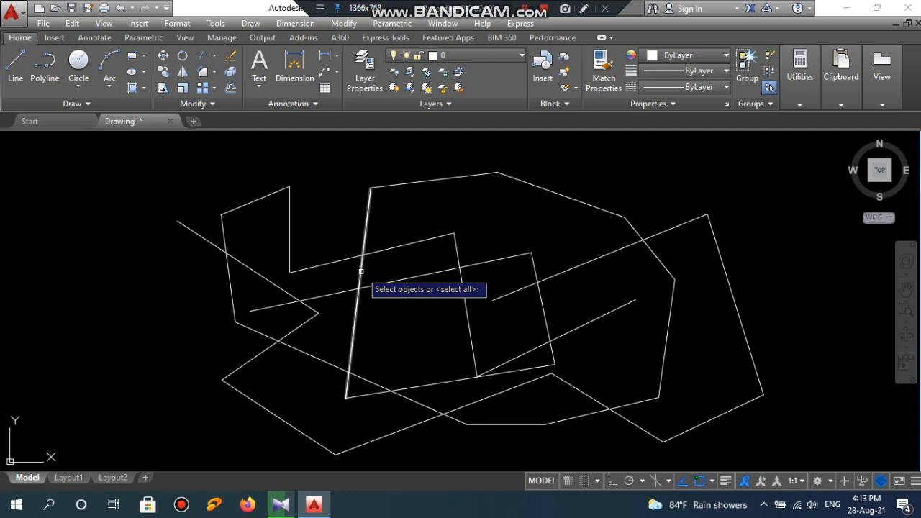
{"action": "left_click", "coordinate": [361, 271]}
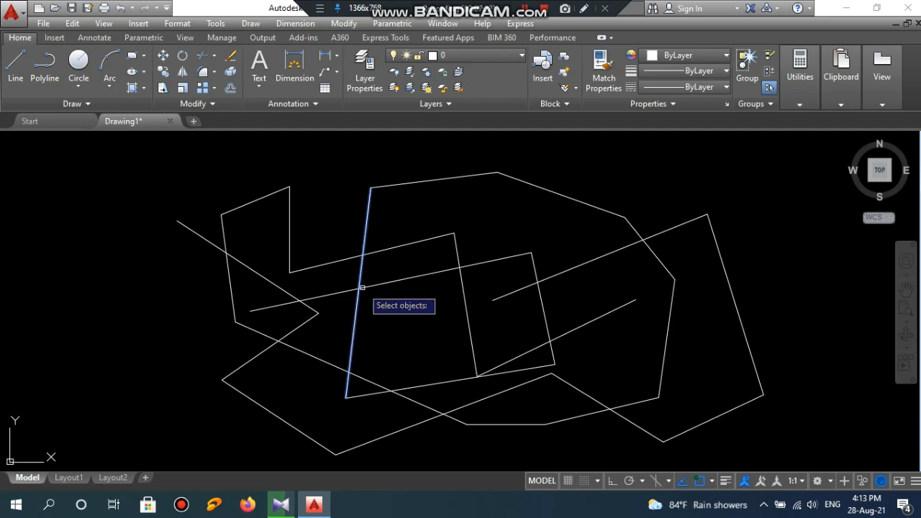
{"action": "left_click", "coordinate": [465, 290]}
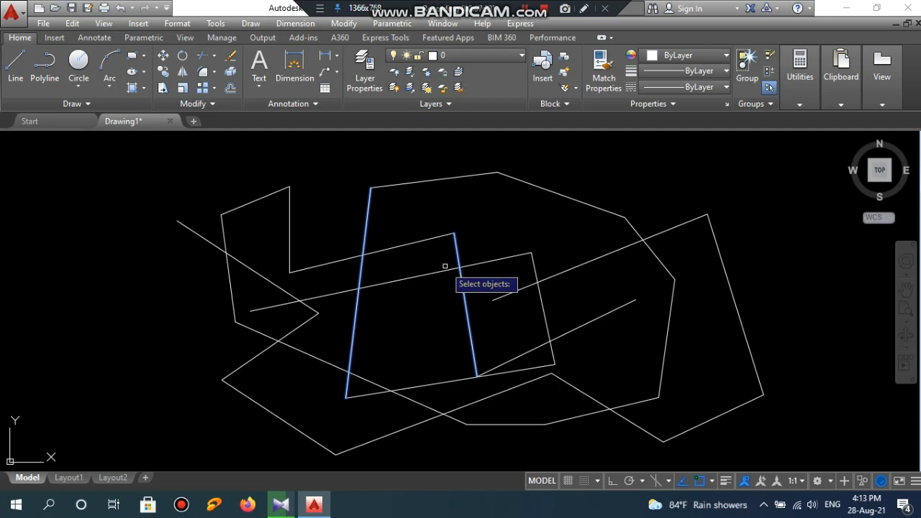
{"action": "key", "text": "Return"}
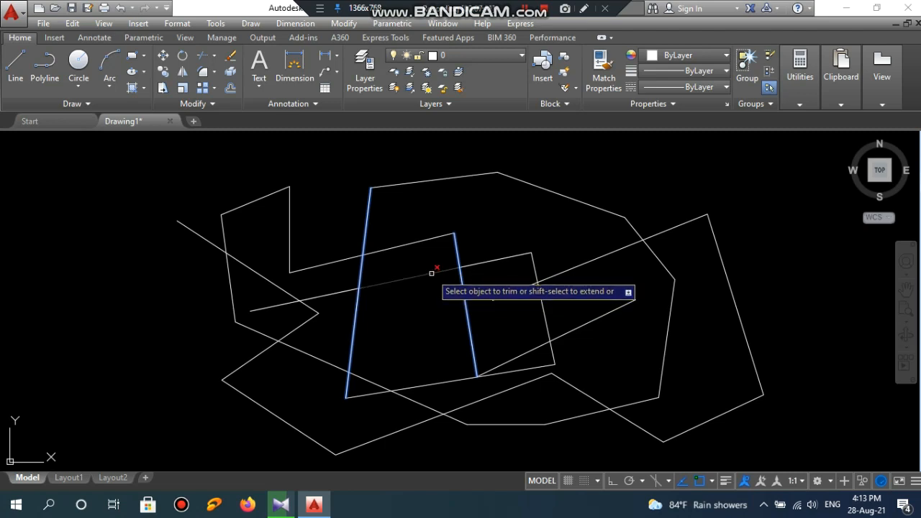
{"action": "left_click", "coordinate": [431, 273]}
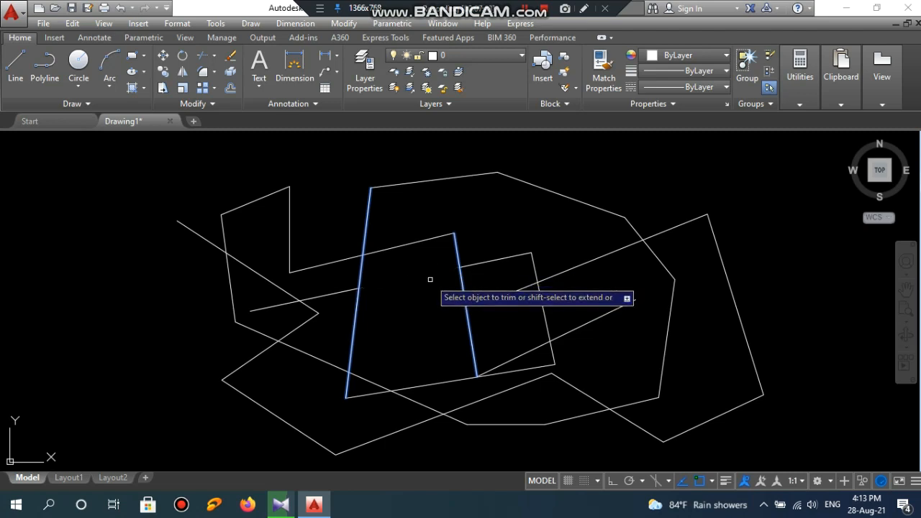
{"action": "key", "text": "Escape"}
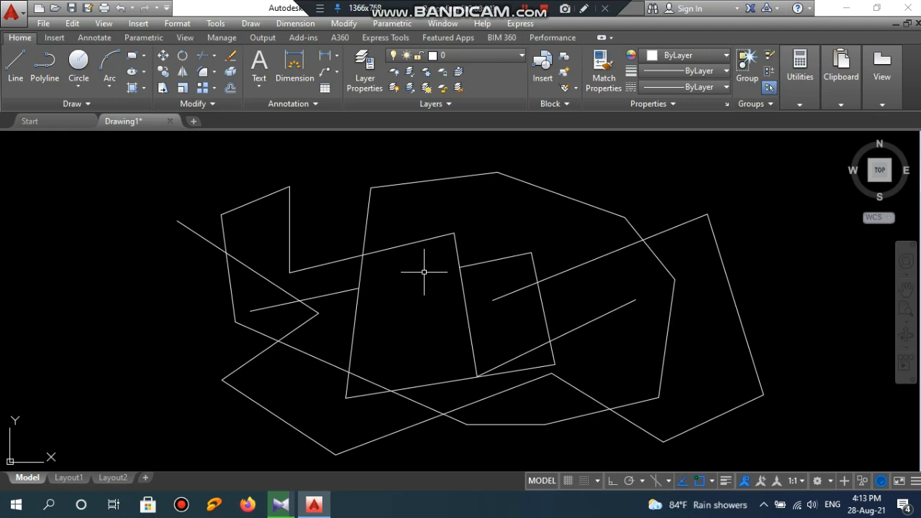
Trim the piece of the long steep line lying between the two sloping lines on its left, using both as cutting edges.
{"action": "type", "text": "TR"}
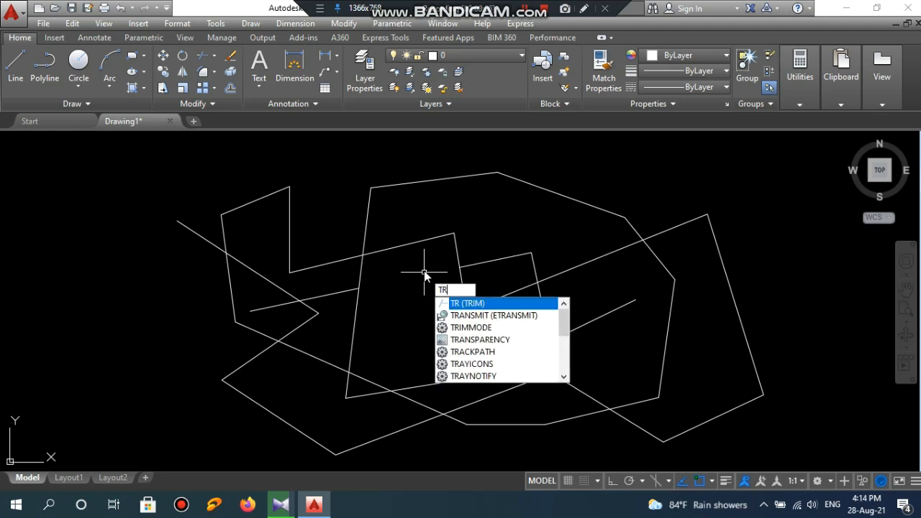
{"action": "key", "text": "Return"}
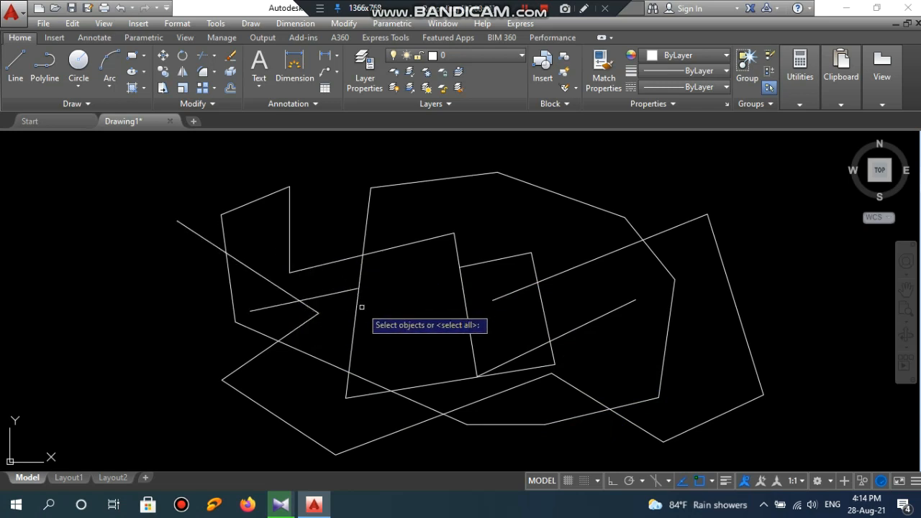
{"action": "left_click", "coordinate": [350, 259]}
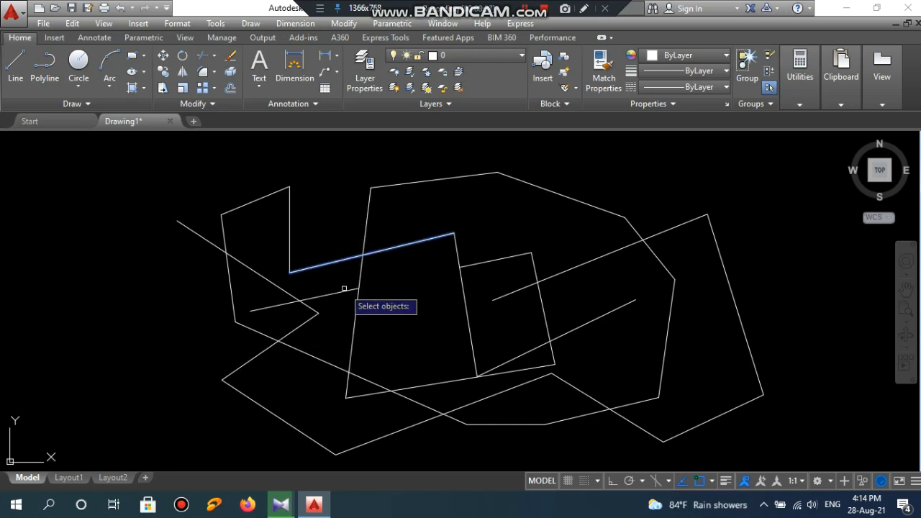
{"action": "left_click", "coordinate": [344, 293]}
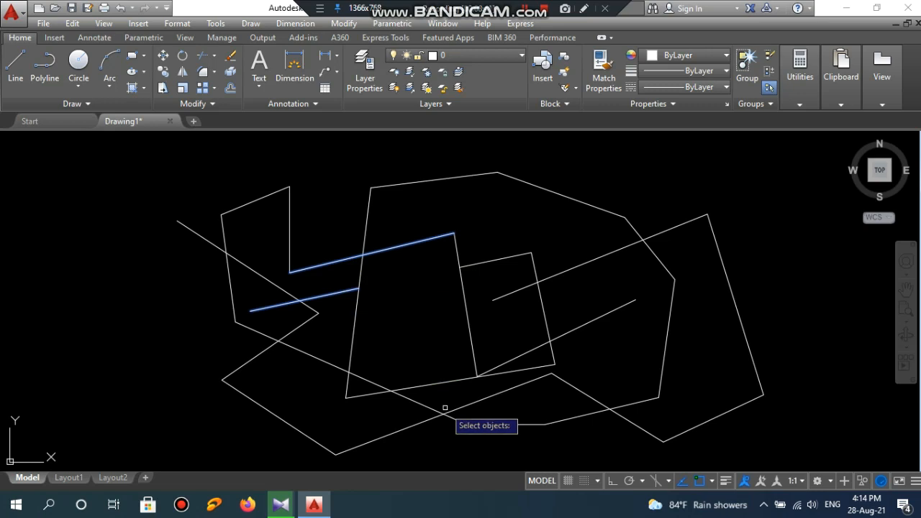
{"action": "key", "text": "Return"}
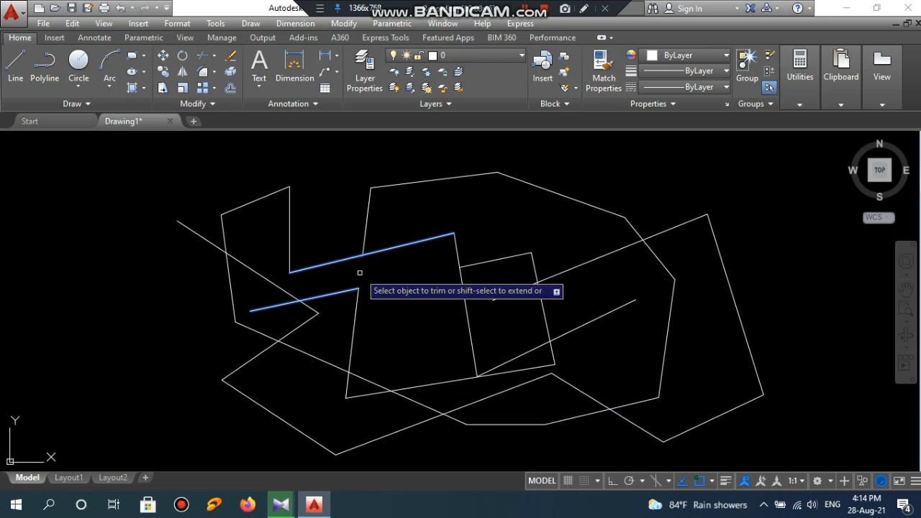
{"action": "key", "text": "Escape"}
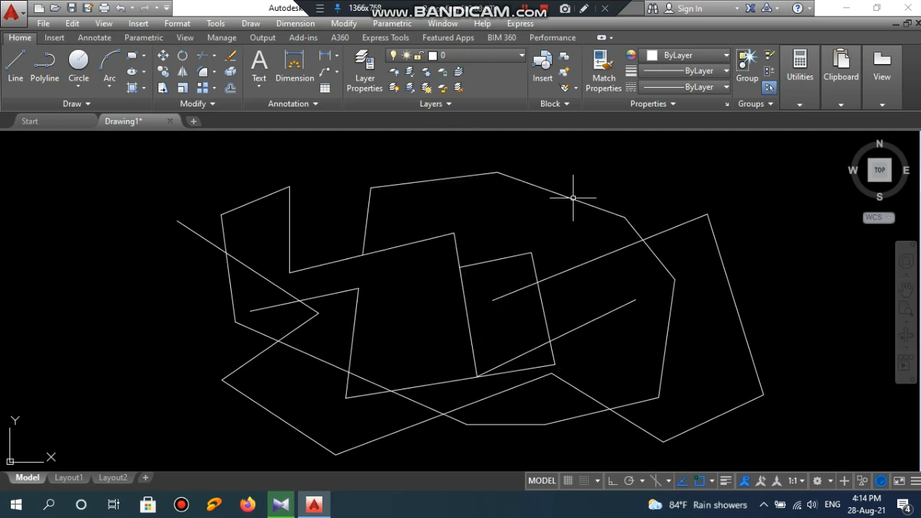
Trim the diagonal line's end inside the small central quadrilateral, using the quadrilateral's right side as the cutting edge.
{"action": "key", "text": "Return"}
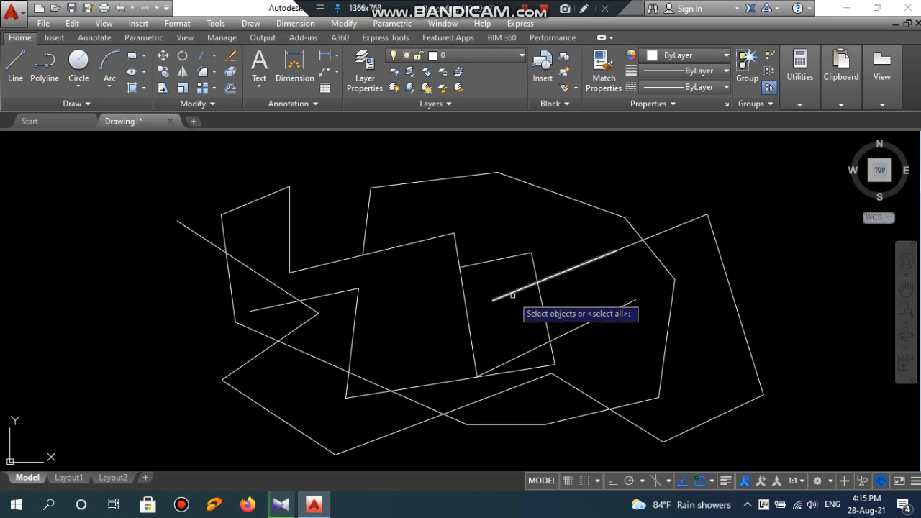
{"action": "left_click", "coordinate": [540, 296]}
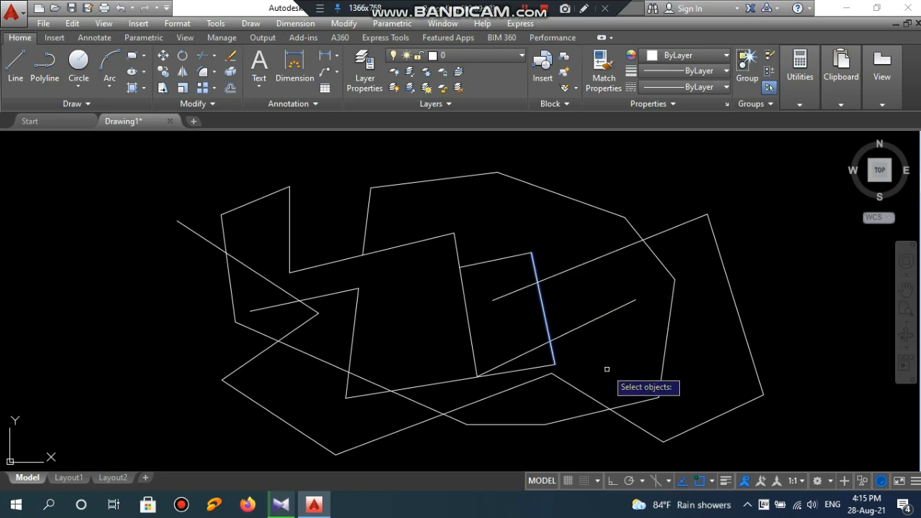
{"action": "key", "text": "Return"}
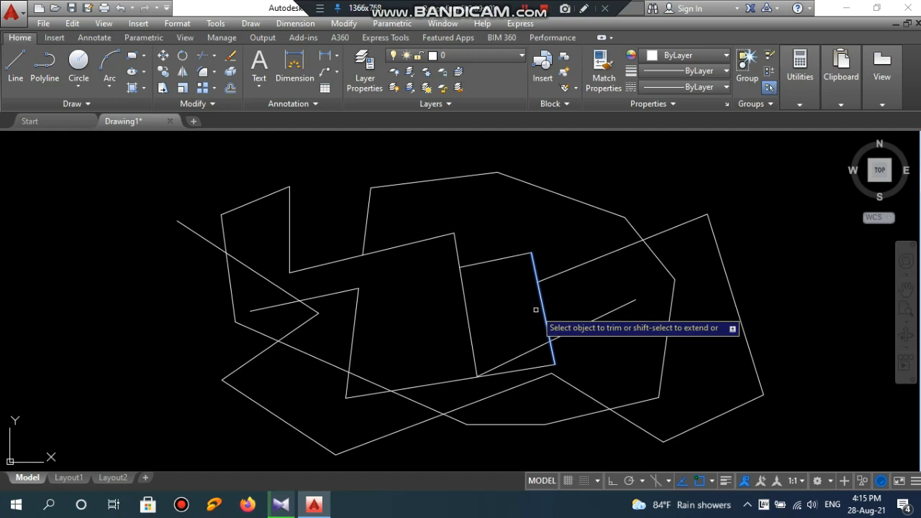
{"action": "key", "text": "Escape"}
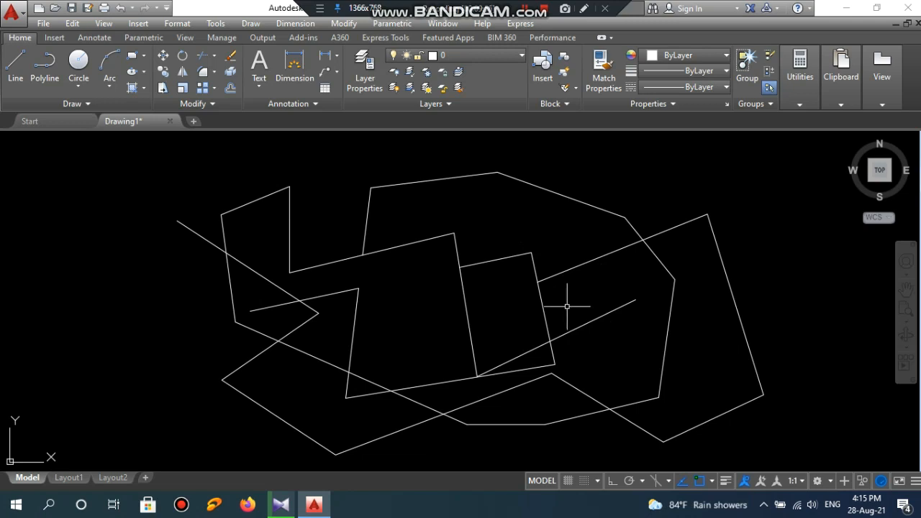
Draw a fresh self-crossing chain of ten connected line segments in the empty drawing area.
{"action": "left_click", "coordinate": [15, 61]}
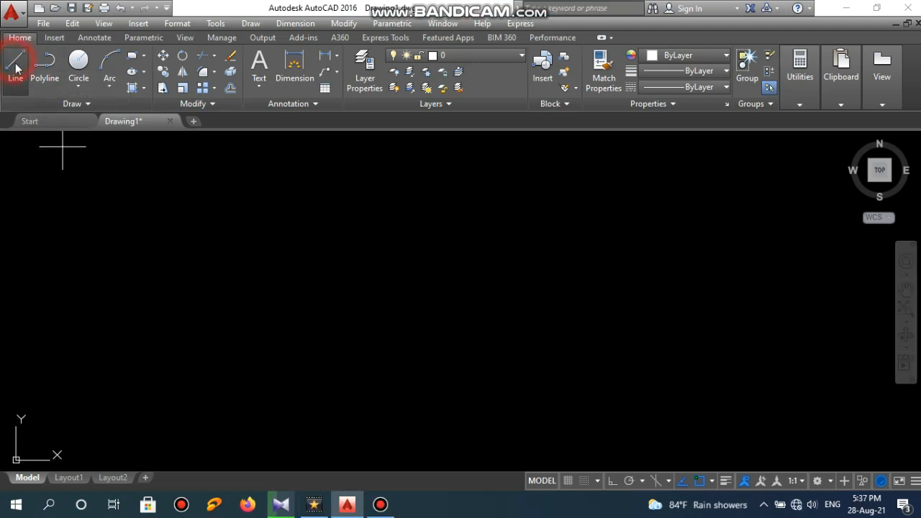
{"action": "left_click", "coordinate": [275, 206]}
{"action": "left_click", "coordinate": [353, 365]}
{"action": "left_click", "coordinate": [461, 264]}
{"action": "left_click", "coordinate": [535, 245]}
{"action": "left_click", "coordinate": [535, 374]}
{"action": "left_click", "coordinate": [415, 268]}
{"action": "left_click", "coordinate": [454, 193]}
{"action": "left_click", "coordinate": [640, 177]}
{"action": "left_click", "coordinate": [640, 292]}
{"action": "left_click", "coordinate": [633, 360]}
{"action": "left_click", "coordinate": [427, 352]}
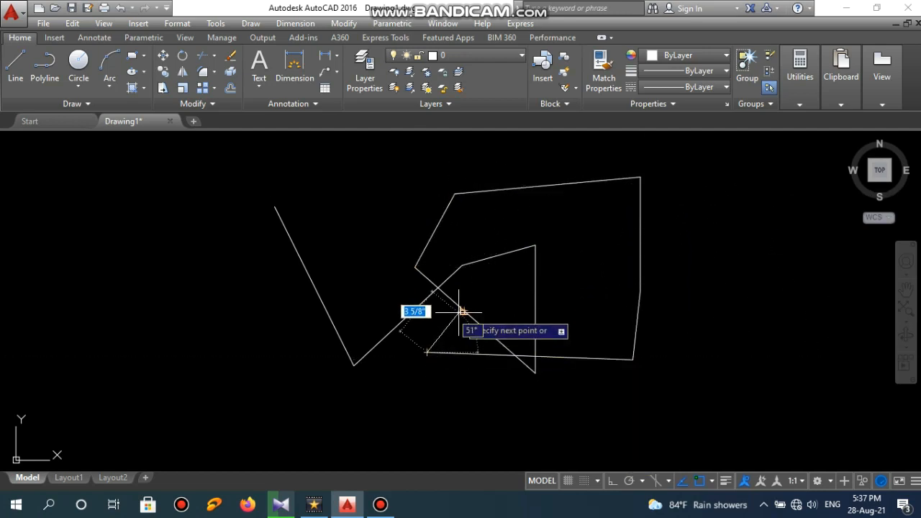
{"action": "key", "text": "Escape"}
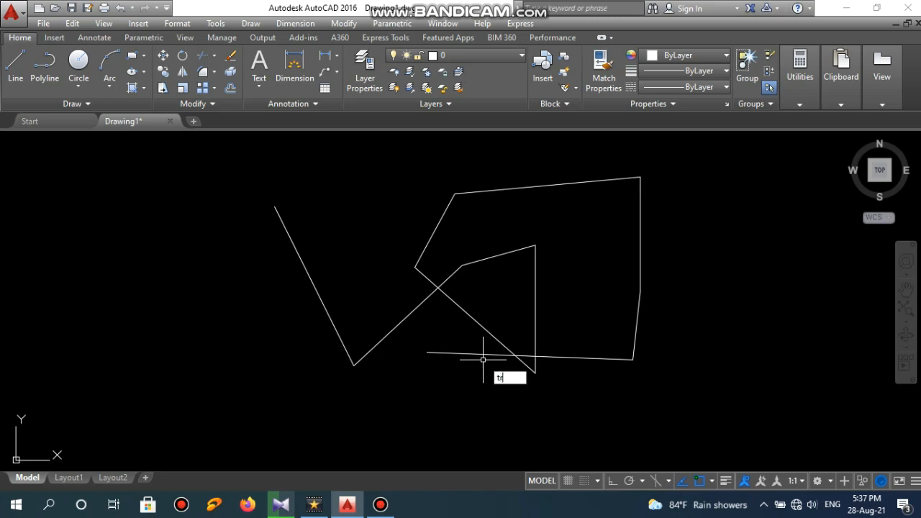
Trim the left end of the lower near-horizontal line back to the inner diagonal, using the diagonal as the cutting edge.
{"action": "key", "text": "Return"}
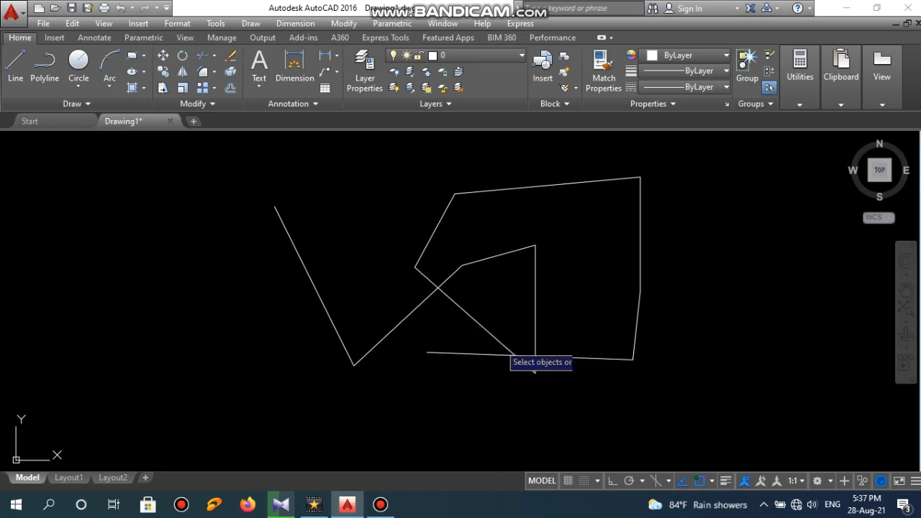
{"action": "left_click", "coordinate": [499, 343]}
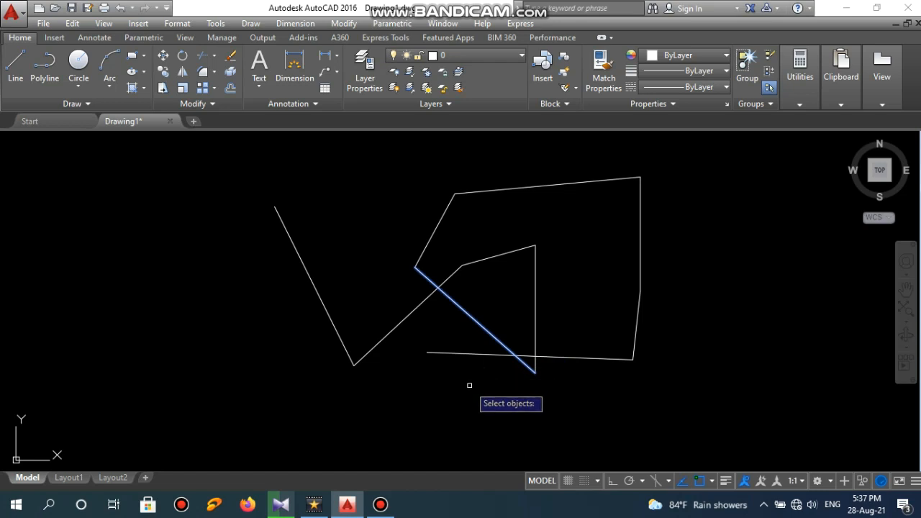
{"action": "key", "text": "Return"}
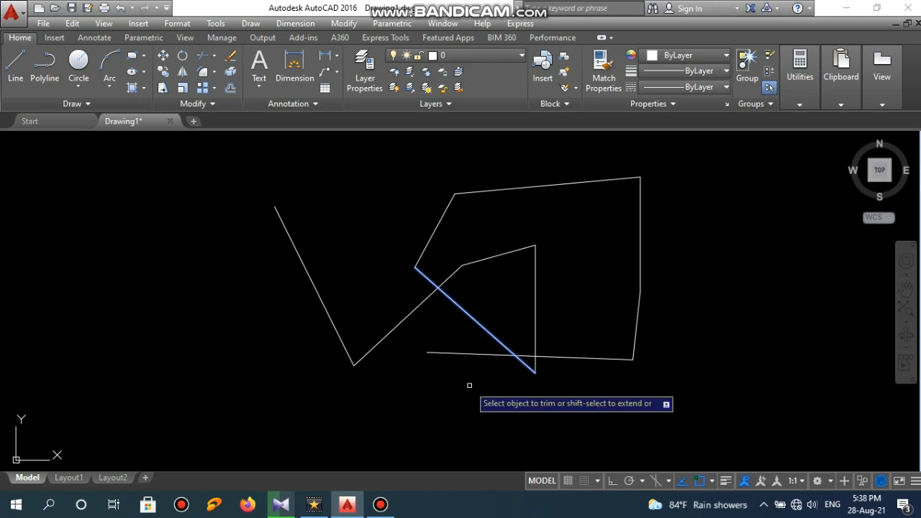
{"action": "left_click", "coordinate": [472, 352]}
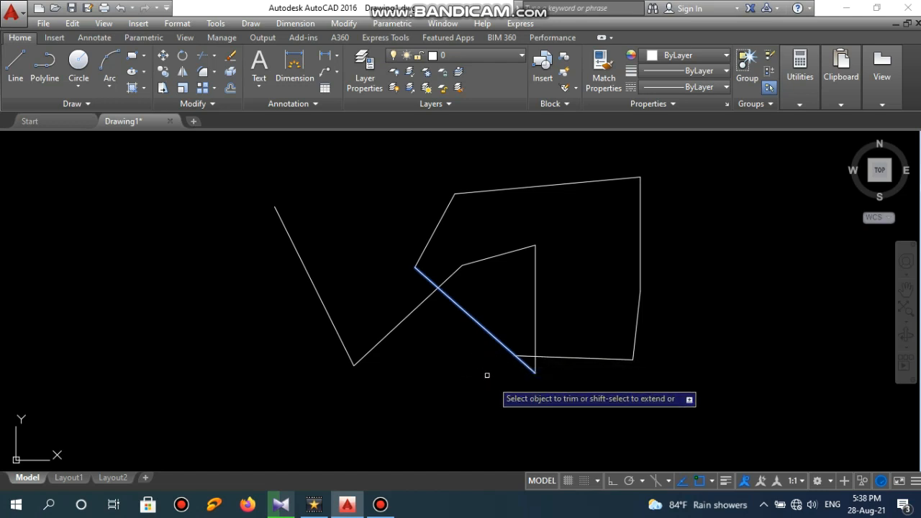
{"action": "key", "text": "Escape"}
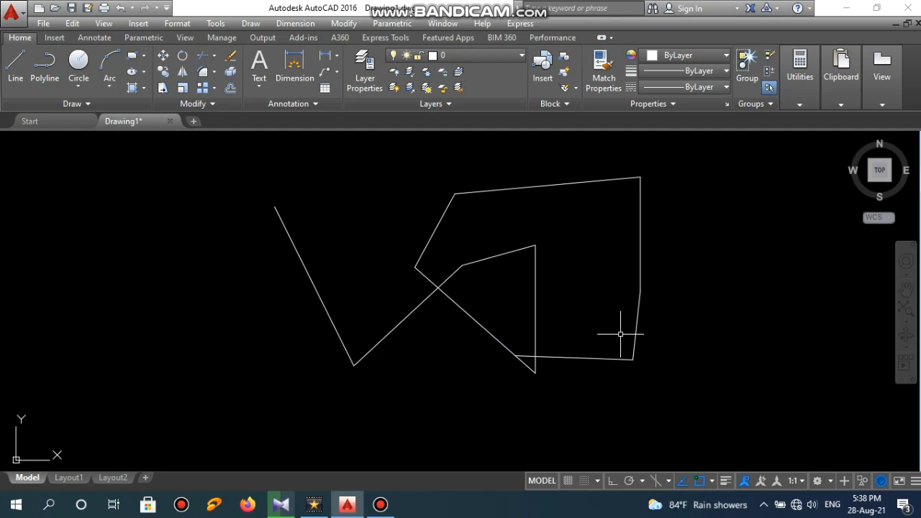
Trim the lower near-horizontal line right of the vertical and the diagonal's middle piece, using all objects as cutting edges.
{"action": "key", "text": "Return"}
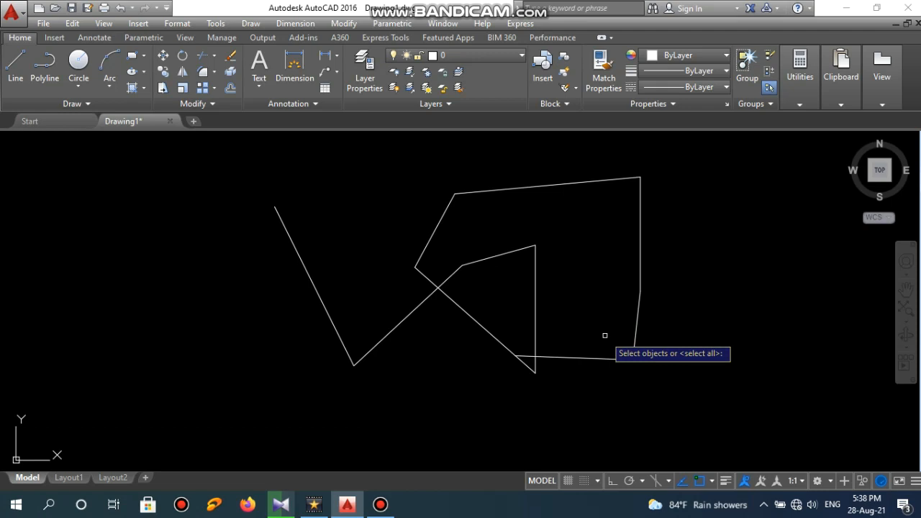
{"action": "key", "text": "Return"}
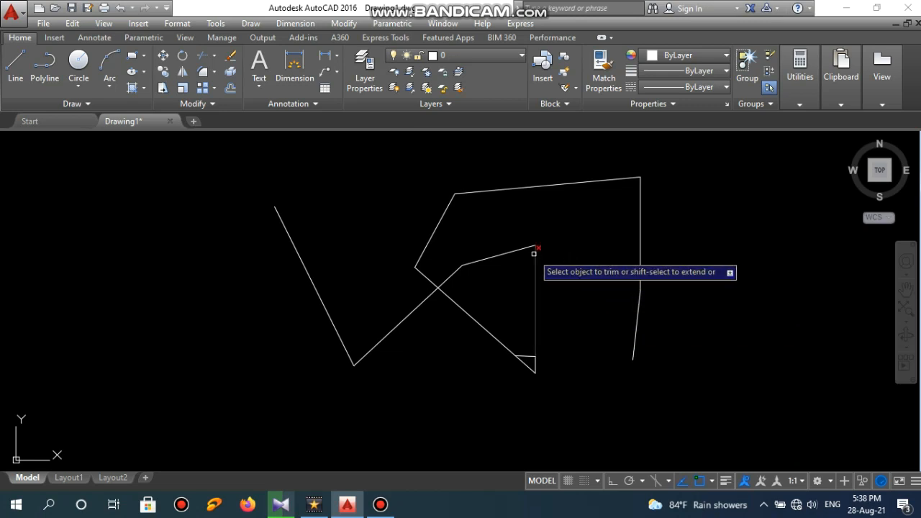
{"action": "left_click", "coordinate": [468, 314]}
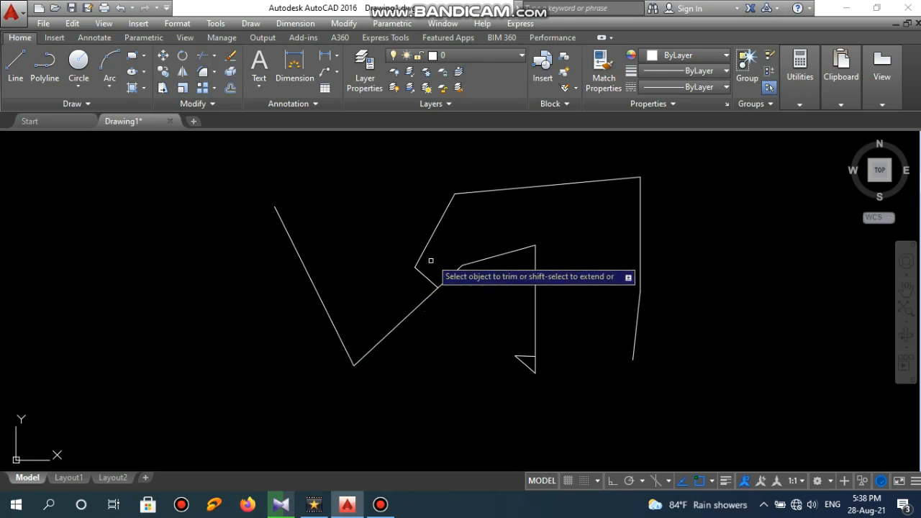
{"action": "key", "text": "Escape"}
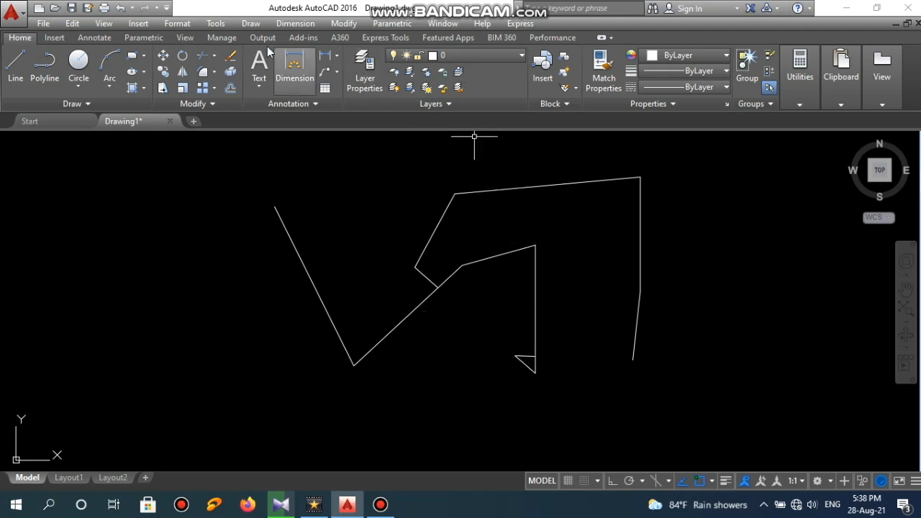
Undo the trims and the line chain to clear the drawing area.
{"action": "left_click", "coordinate": [123, 14]}
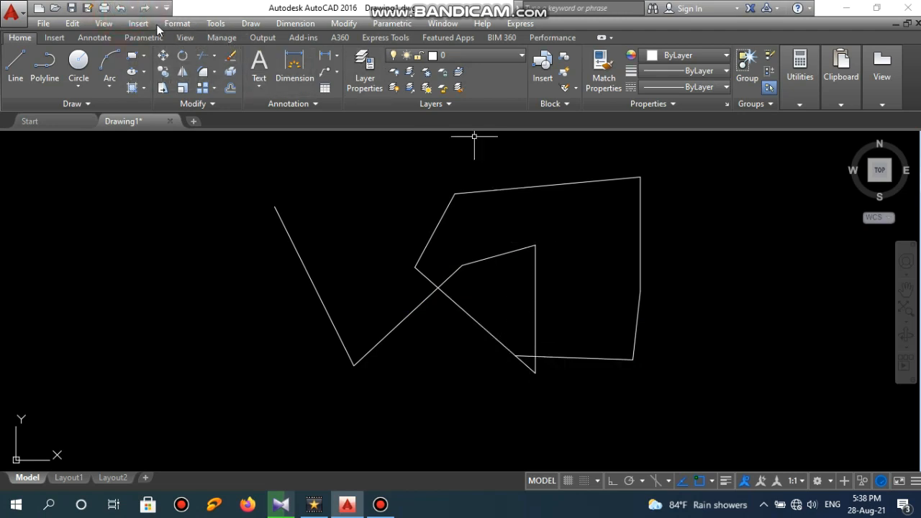
{"action": "left_click", "coordinate": [120, 9]}
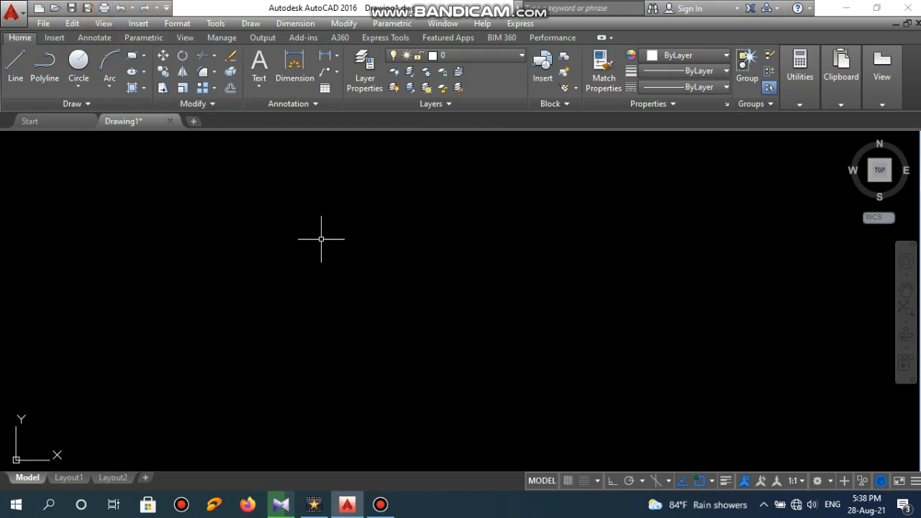
Draw a new self-crossing chain of eleven connected line segments in the empty drawing area.
{"action": "left_click", "coordinate": [15, 68]}
{"action": "left_click", "coordinate": [258, 218]}
{"action": "left_click", "coordinate": [332, 360]}
{"action": "left_click", "coordinate": [436, 283]}
{"action": "left_click", "coordinate": [426, 170]}
{"action": "left_click", "coordinate": [109, 280]}
{"action": "left_click", "coordinate": [306, 337]}
{"action": "left_click", "coordinate": [388, 250]}
{"action": "left_click", "coordinate": [436, 343]}
{"action": "left_click", "coordinate": [480, 390]}
{"action": "left_click", "coordinate": [547, 265]}
{"action": "left_click", "coordinate": [467, 233]}
{"action": "left_click", "coordinate": [329, 247]}
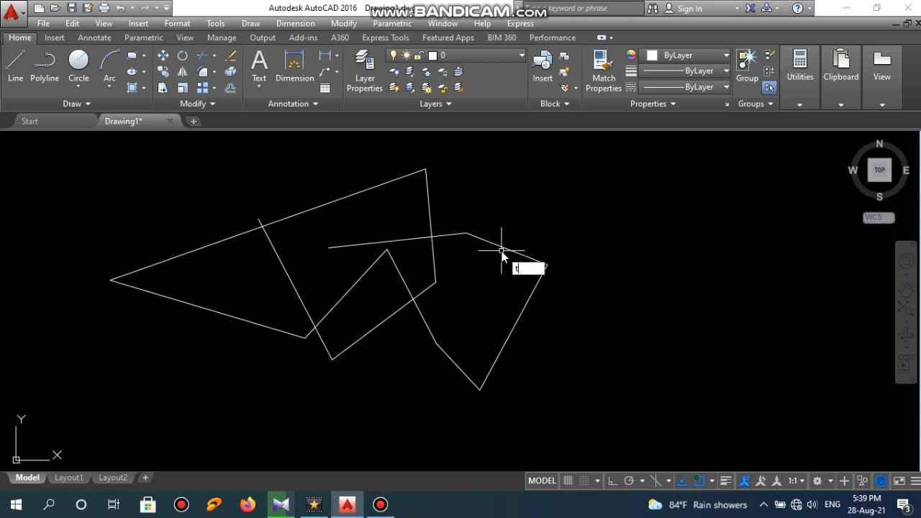
Trim the near-horizontal line's left part, the lower sloping line's right end and the two short overhangs along the left steep line, using all objects as edges.
{"action": "key", "text": "Return"}
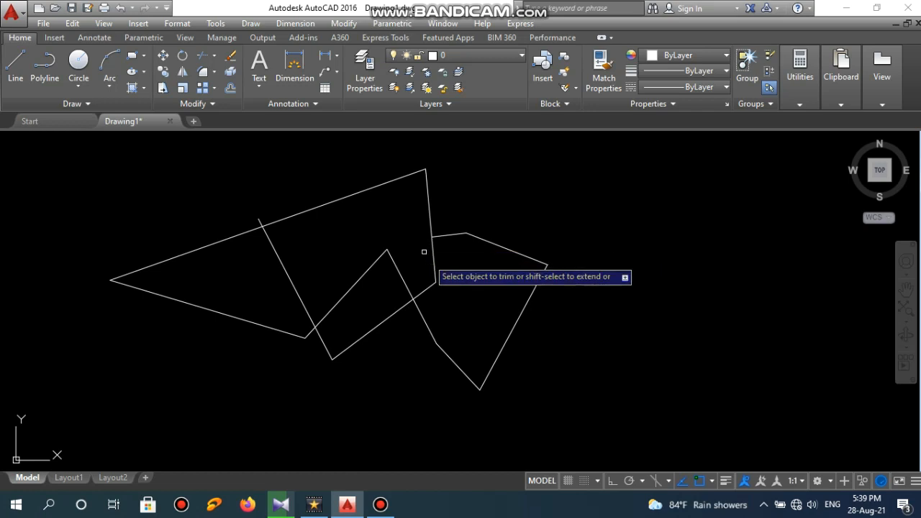
{"action": "left_click", "coordinate": [424, 291]}
{"action": "left_click", "coordinate": [310, 331]}
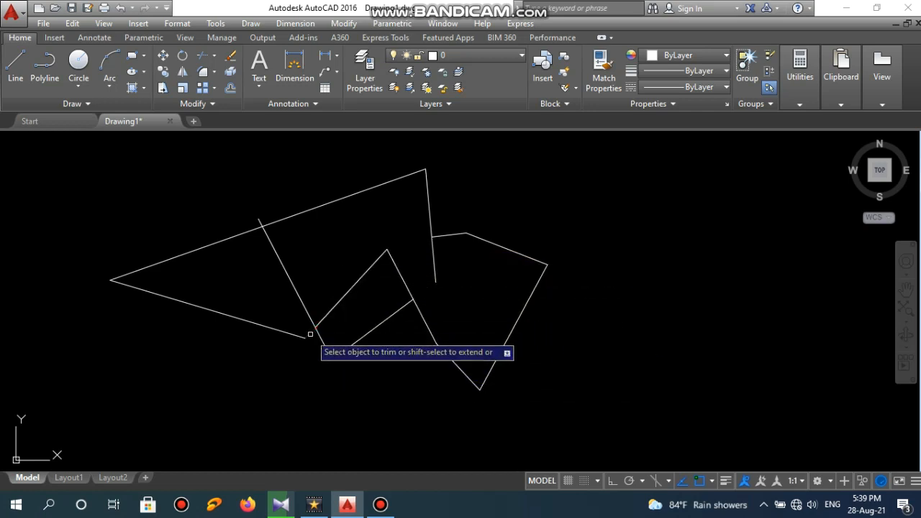
{"action": "left_click", "coordinate": [260, 220]}
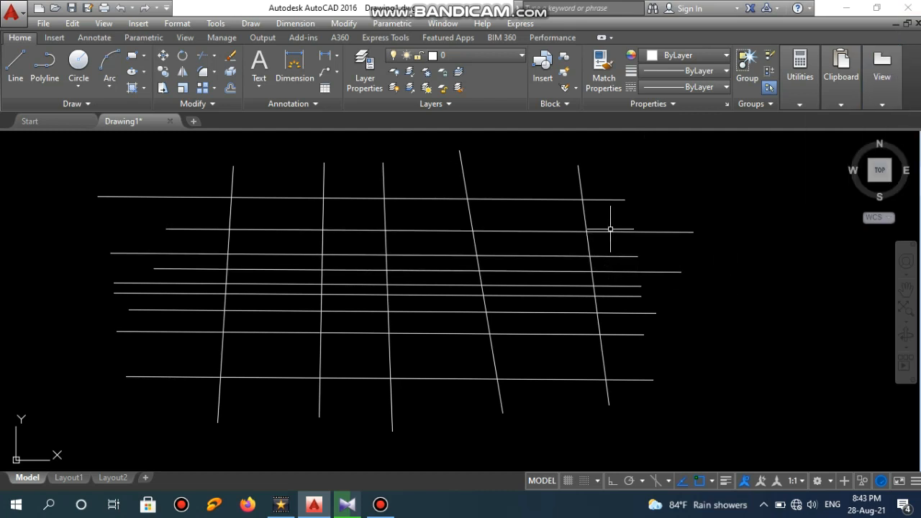
Trim the right ends of the second, fourth and sixth horizontal lines back to the rightmost upright line, using all objects as cutting edges.
{"action": "type", "text": "t"}
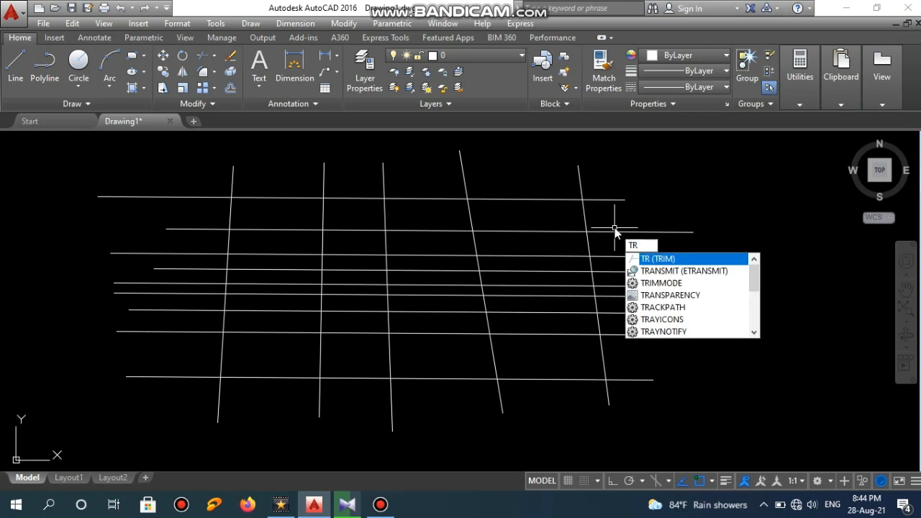
{"action": "key", "text": "Return"}
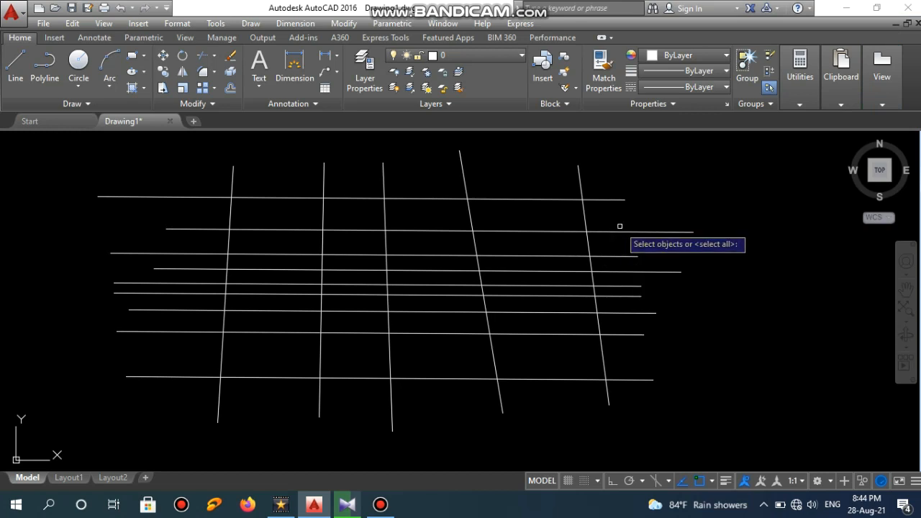
{"action": "key", "text": "Return"}
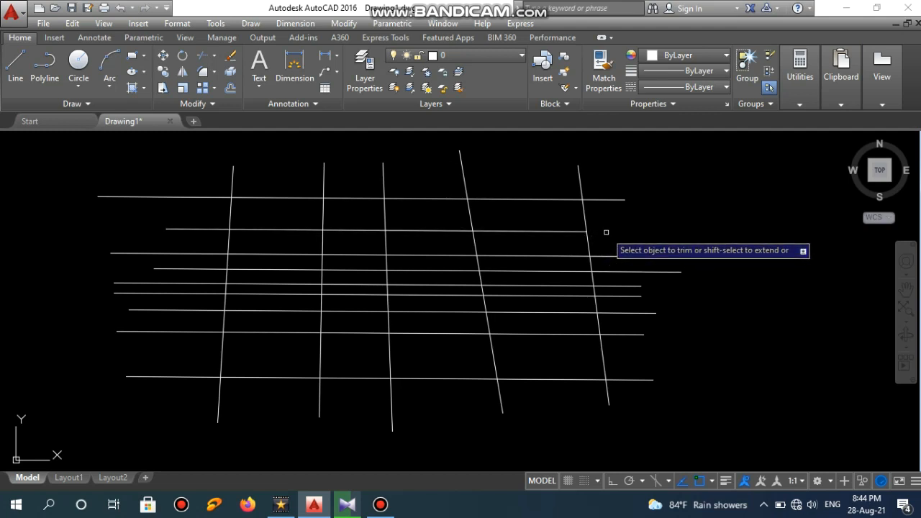
{"action": "left_click", "coordinate": [609, 271]}
{"action": "left_click", "coordinate": [623, 297]}
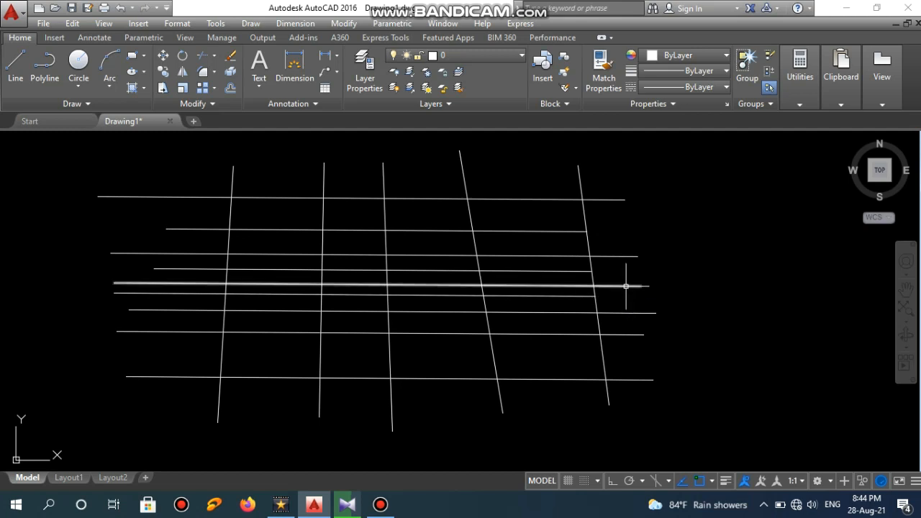
Trim the middle pieces of the second through seventh horizontal lines, using the second and fourth upright lines as cutting edges.
{"action": "key", "text": "space"}
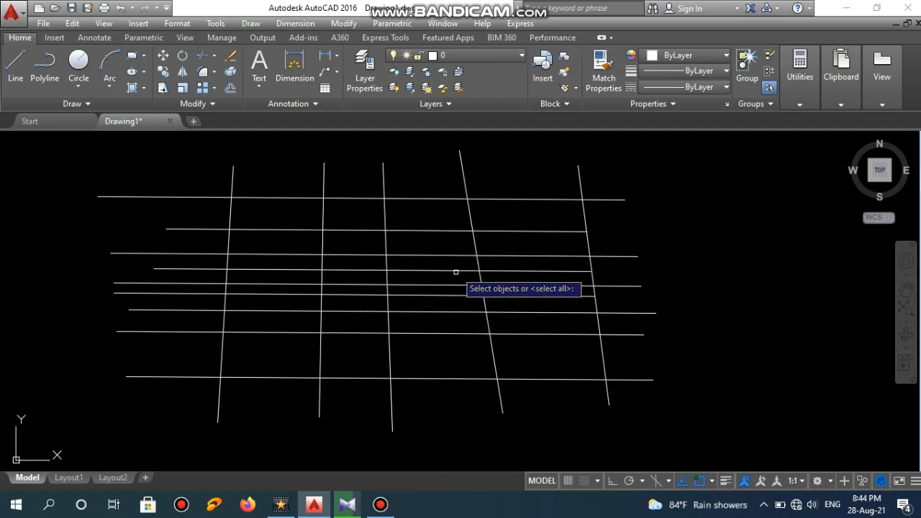
{"action": "left_click", "coordinate": [464, 183]}
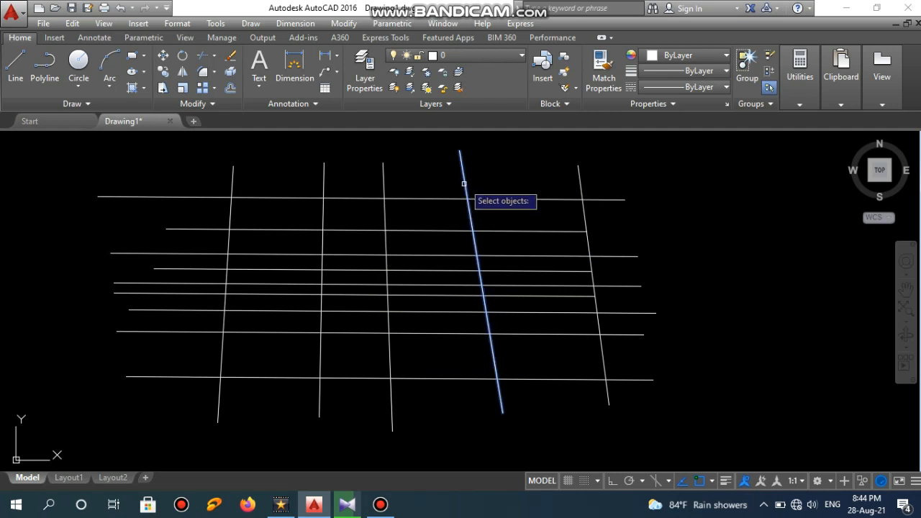
{"action": "left_click", "coordinate": [322, 181]}
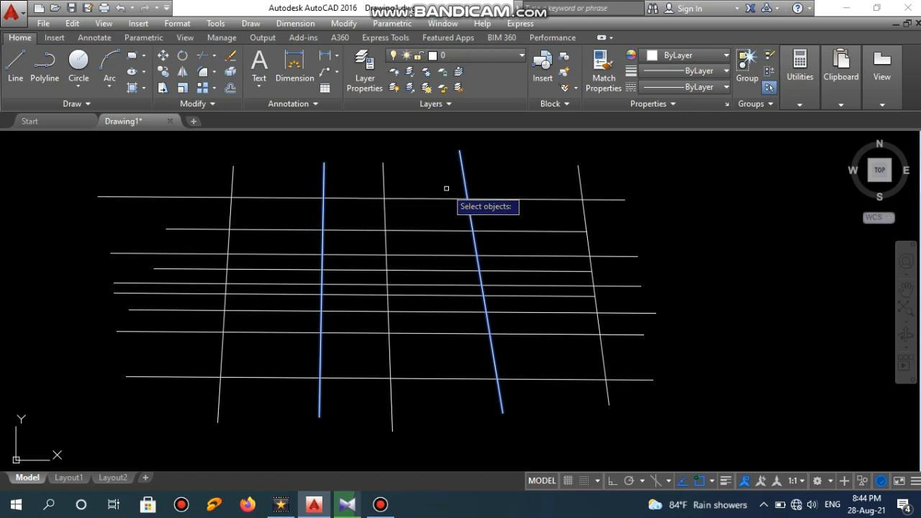
{"action": "key", "text": "Return"}
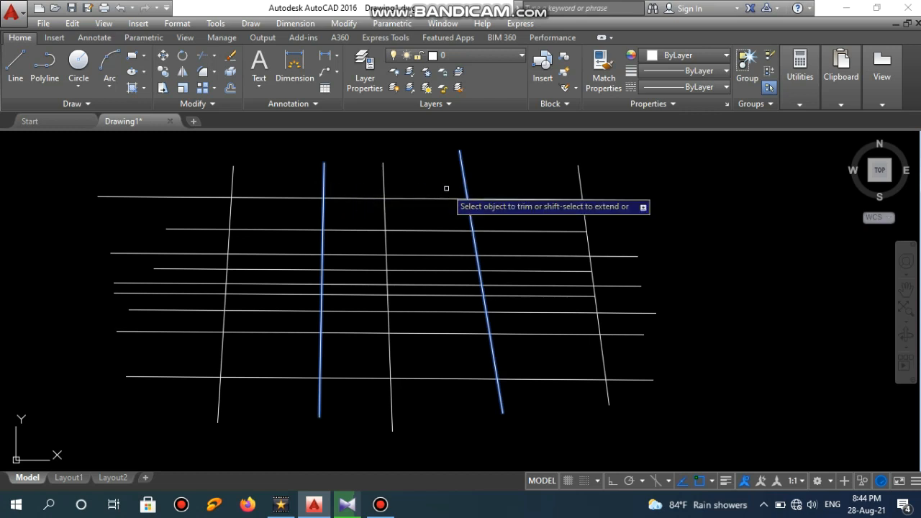
{"action": "left_click", "coordinate": [449, 325]}
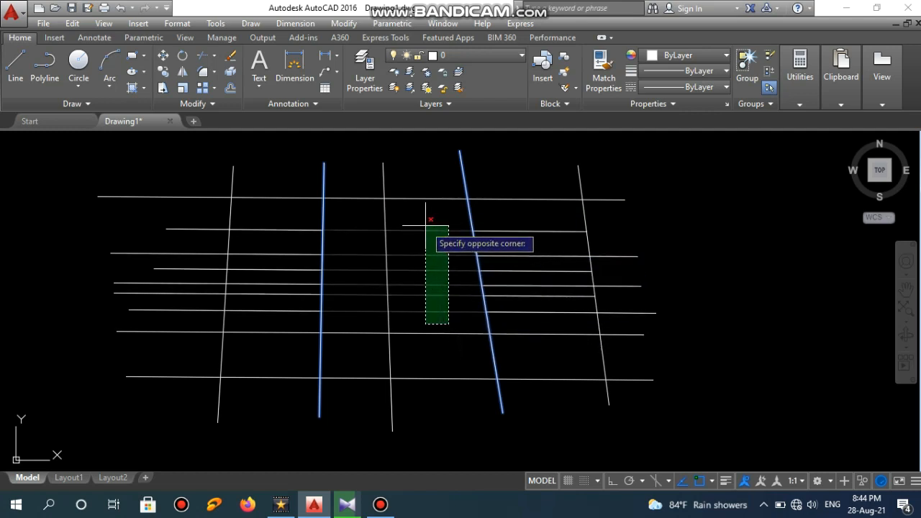
{"action": "left_click", "coordinate": [423, 203]}
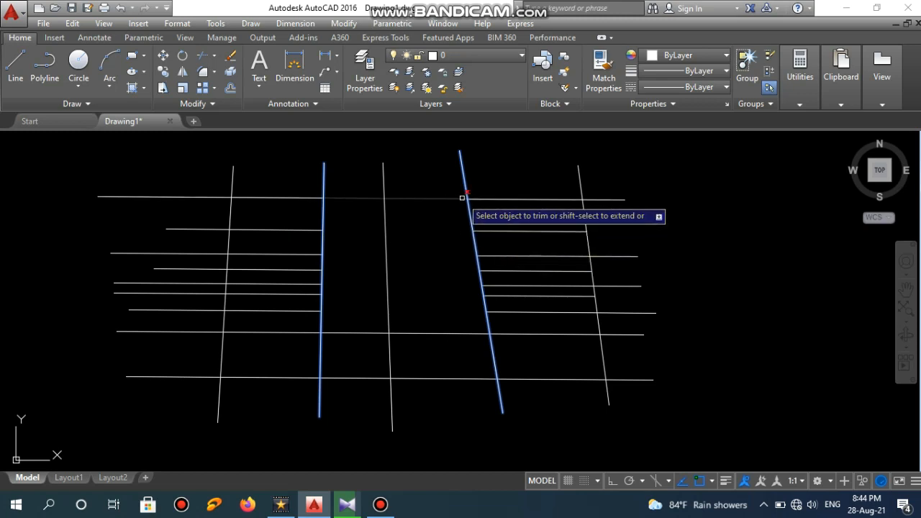
{"action": "key", "text": "Escape"}
Trim the fourth upright line's top end and all remaining horizontal overhangs beyond the rightmost upright line, using all objects as cutting edges.
{"action": "key", "text": "space"}
{"action": "key", "text": "space"}
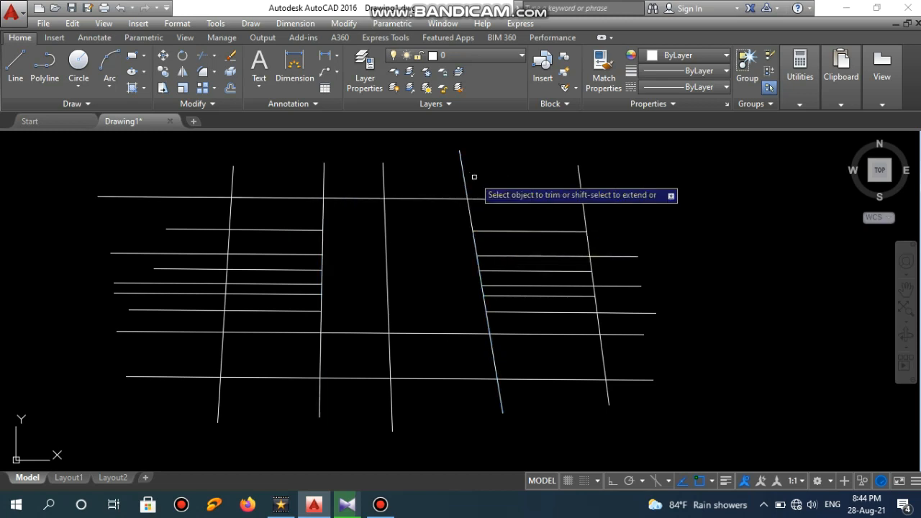
{"action": "left_click", "coordinate": [461, 168]}
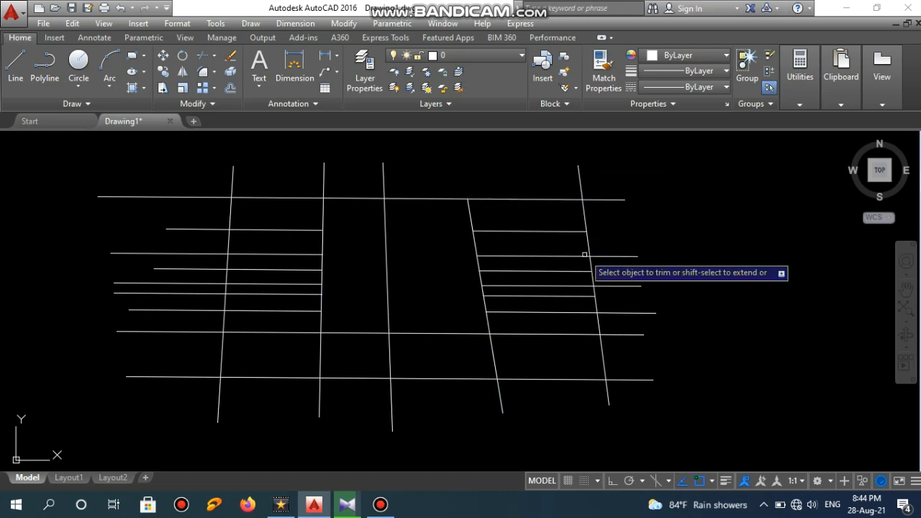
{"action": "left_click", "coordinate": [668, 398]}
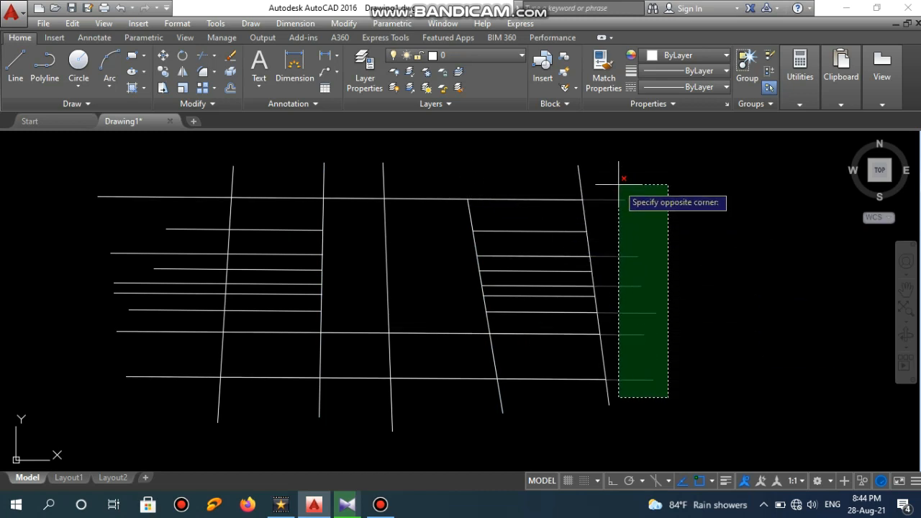
{"action": "left_click", "coordinate": [624, 179]}
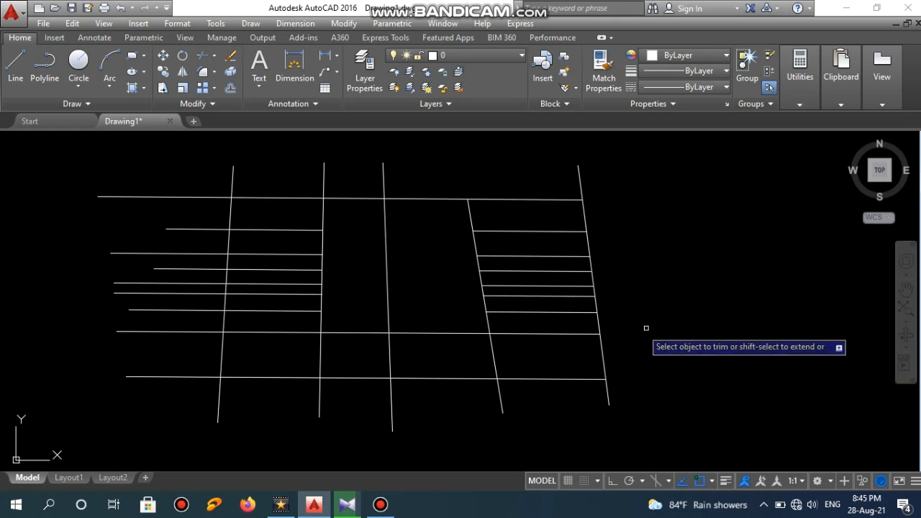
Trim the pieces of the second through seventh horizontal lines lying between the first and second upright lines.
{"action": "left_click", "coordinate": [276, 316]}
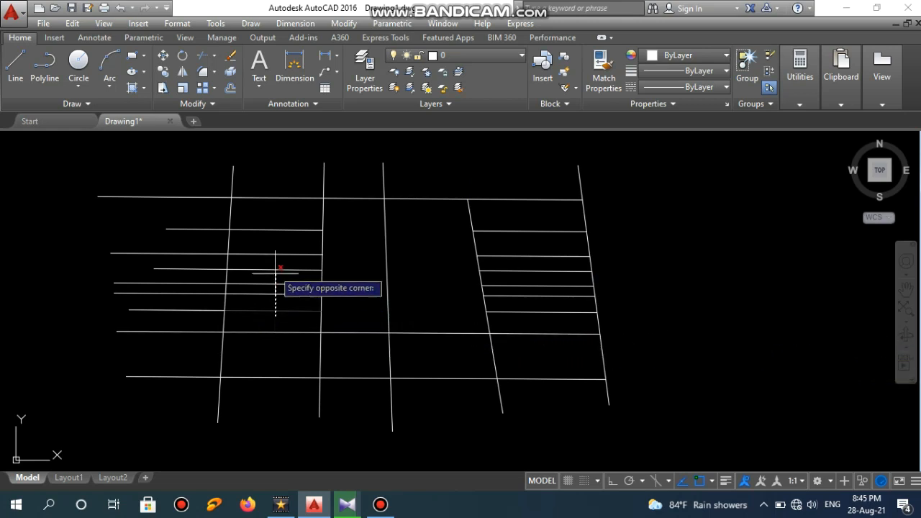
{"action": "left_click", "coordinate": [274, 216]}
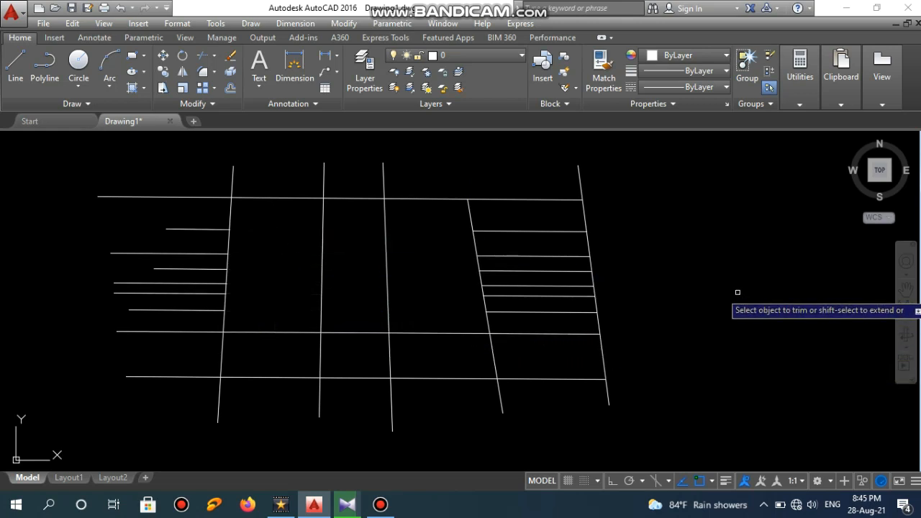
{"action": "key", "text": "Escape"}
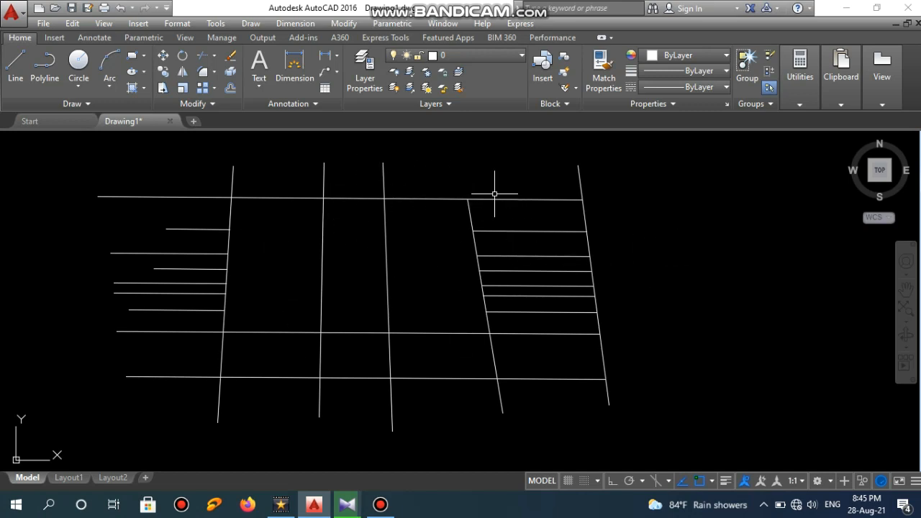
Extend the six short horizontal lines starting at the fourth upright line leftward to the second upright line, using that line as the boundary edge.
{"action": "left_click", "coordinate": [215, 56]}
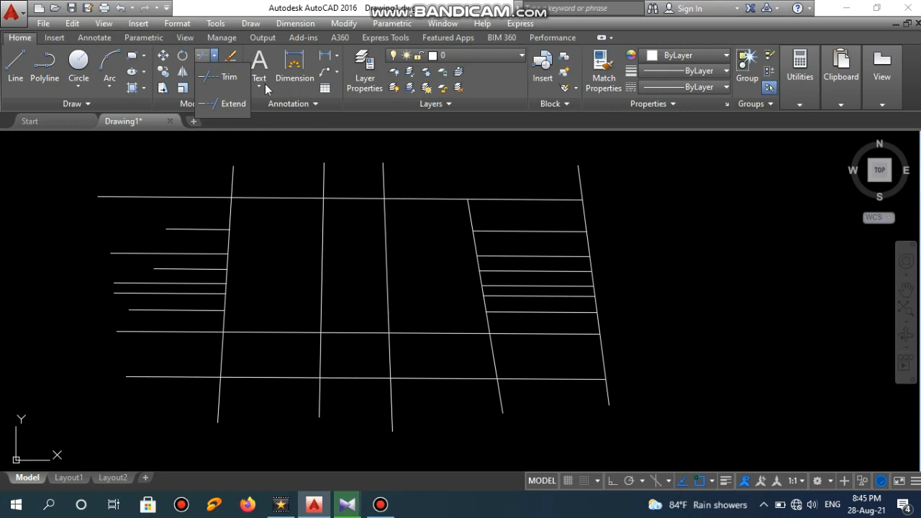
{"action": "left_click", "coordinate": [345, 156]}
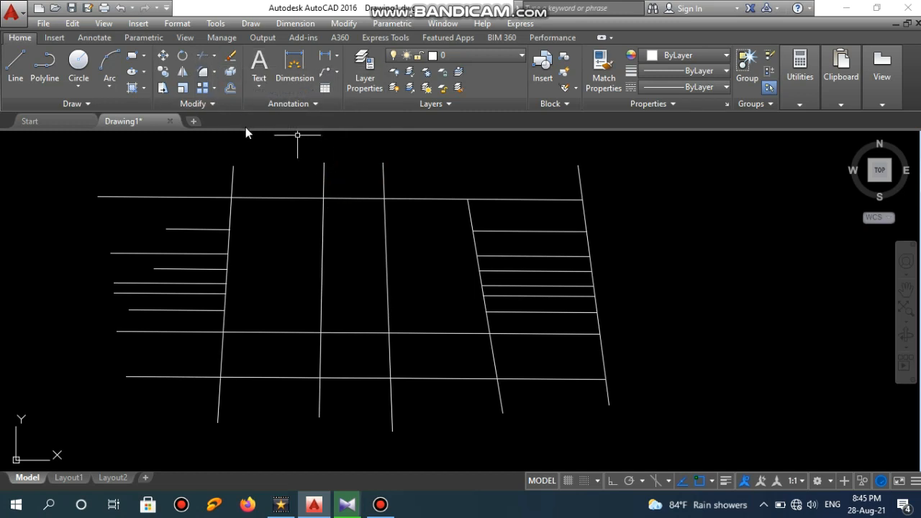
{"action": "key", "text": "Return"}
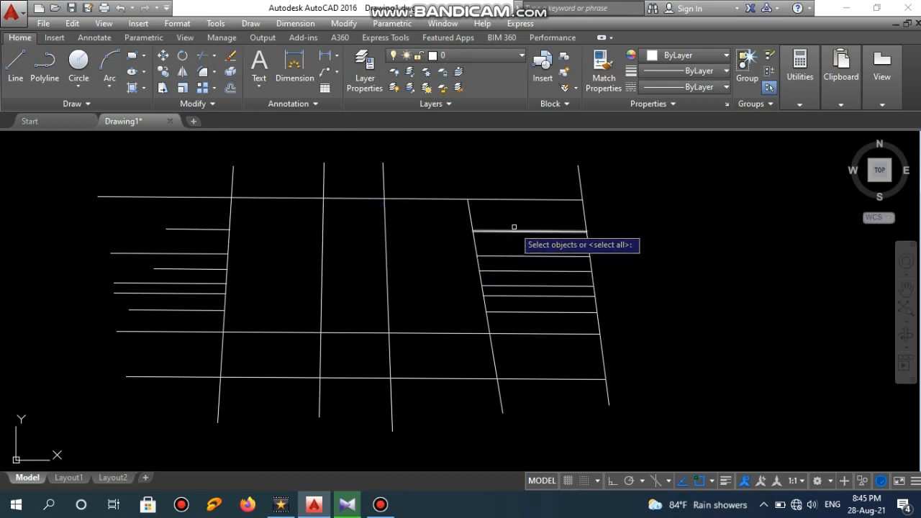
{"action": "left_click", "coordinate": [324, 185]}
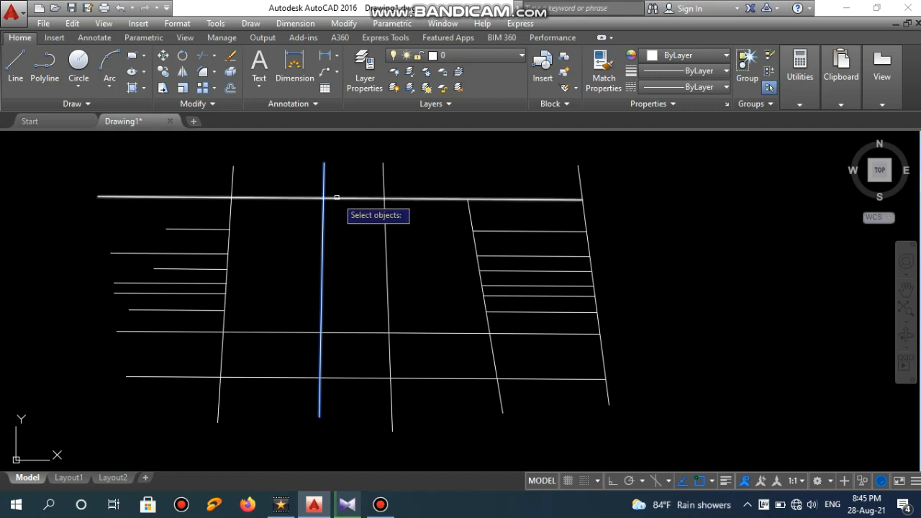
{"action": "key", "text": "Return"}
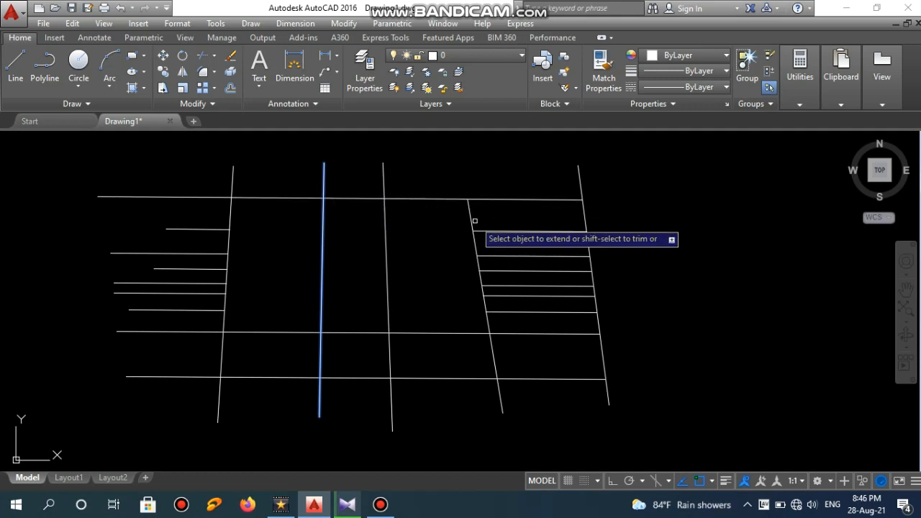
{"action": "left_click", "coordinate": [480, 230]}
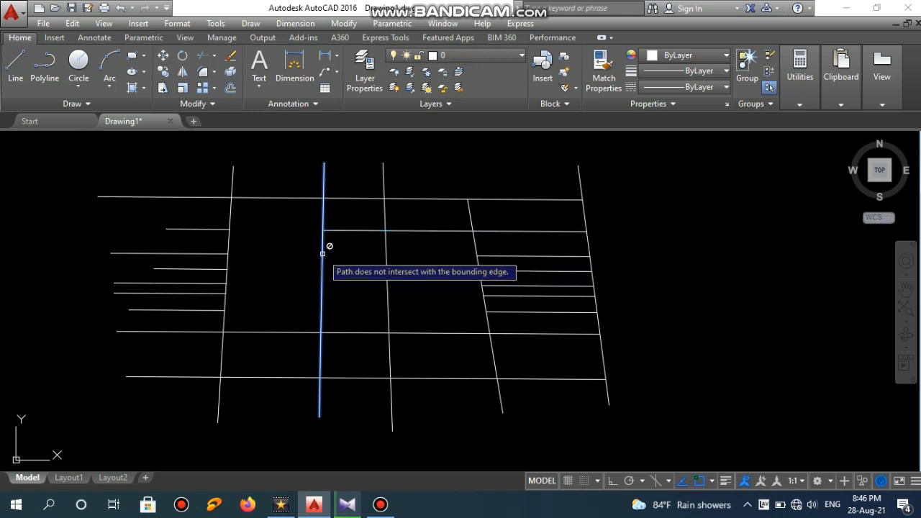
{"action": "left_click", "coordinate": [512, 255]}
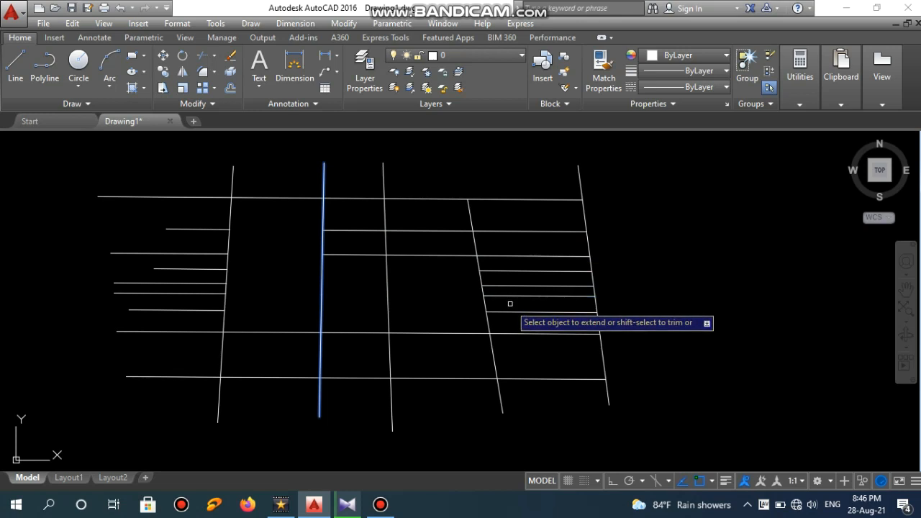
{"action": "left_click", "coordinate": [509, 303]}
{"action": "left_click", "coordinate": [502, 259]}
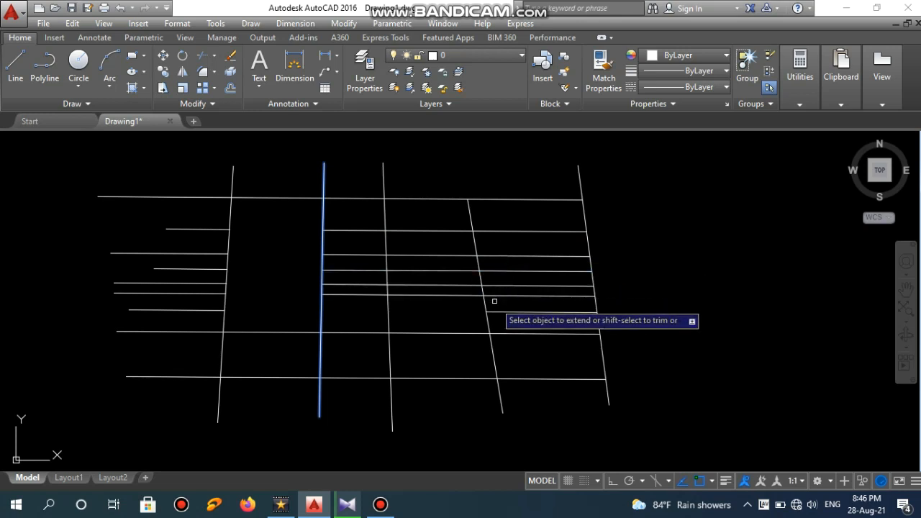
{"action": "left_click", "coordinate": [515, 318]}
{"action": "left_click", "coordinate": [514, 309]}
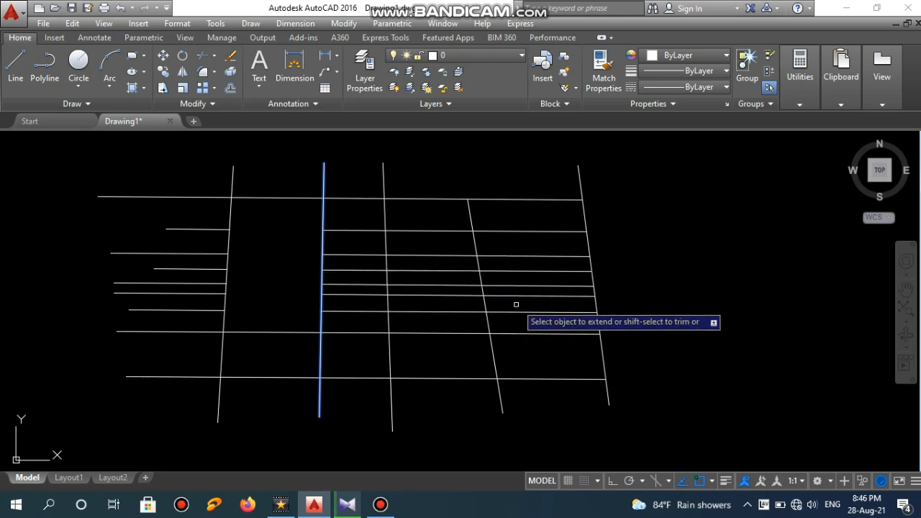
{"action": "key", "text": "Return"}
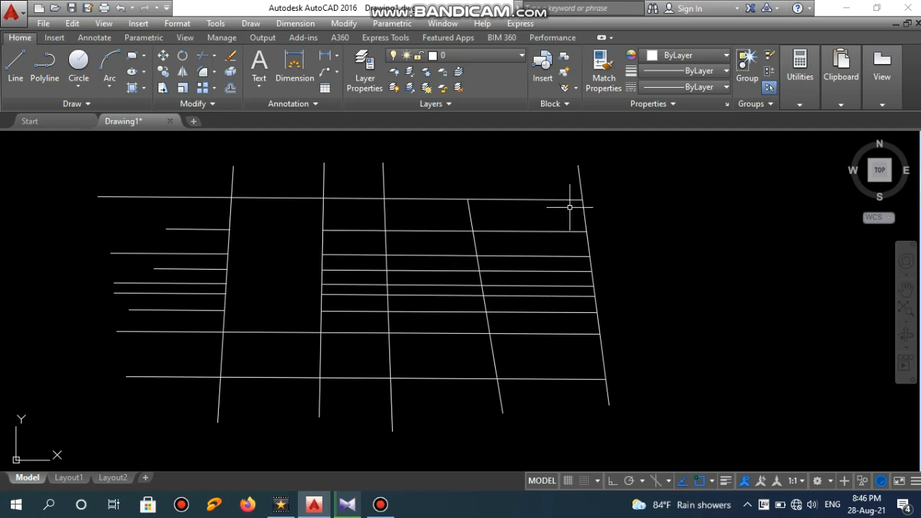
Erase the six horizontal lines between the second and rightmost upright lines together with the full-length horizontal line just below them.
{"action": "left_click", "coordinate": [357, 344]}
{"action": "left_click", "coordinate": [349, 227]}
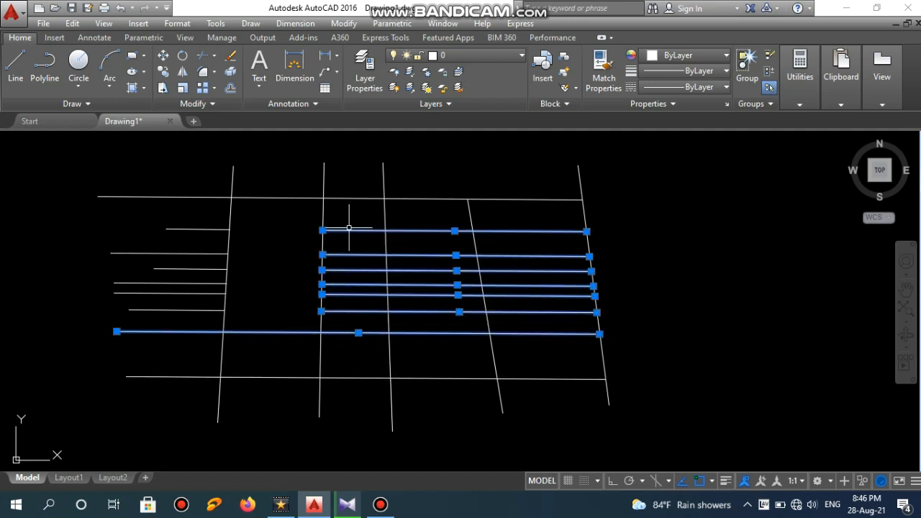
{"action": "right_click", "coordinate": [434, 263]}
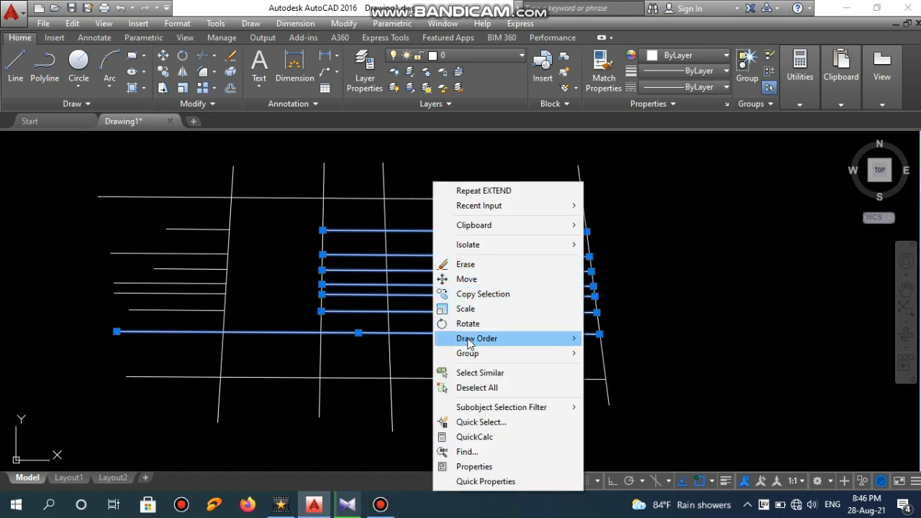
{"action": "left_click", "coordinate": [467, 265]}
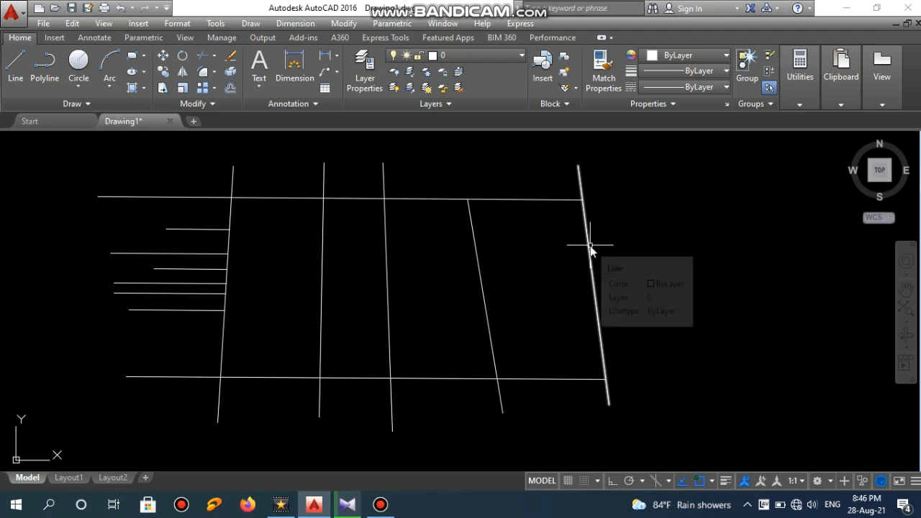
Extend the six short horizontal lines beside the first upright line rightward to the rightmost upright line, using it as the boundary edge.
{"action": "type", "text": "Ex"}
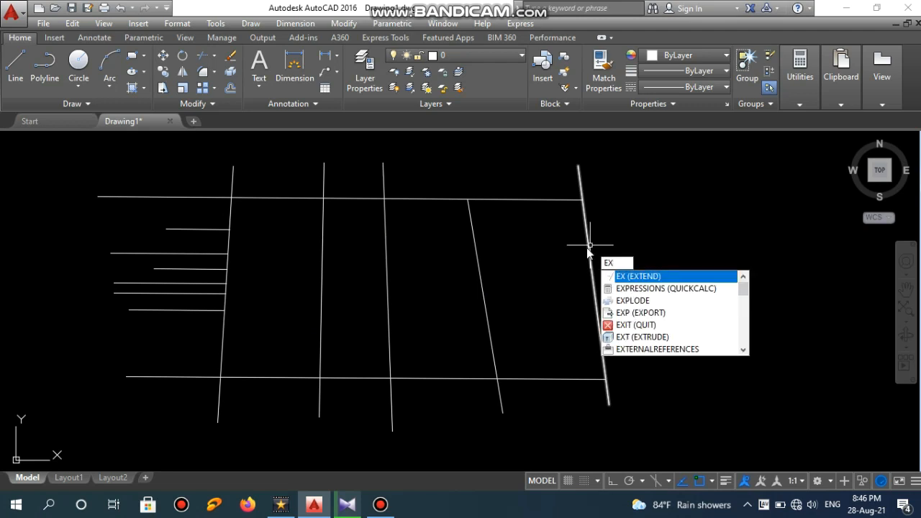
{"action": "key", "text": "Return"}
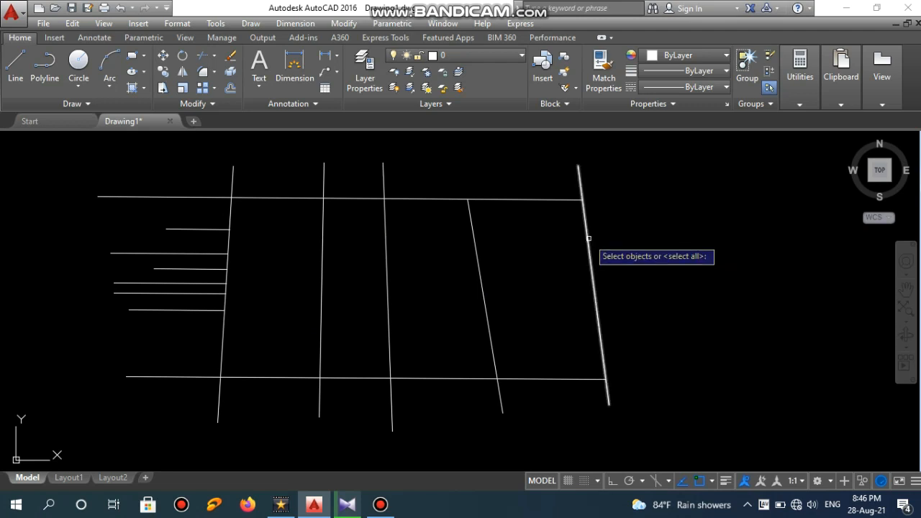
{"action": "left_click", "coordinate": [585, 244]}
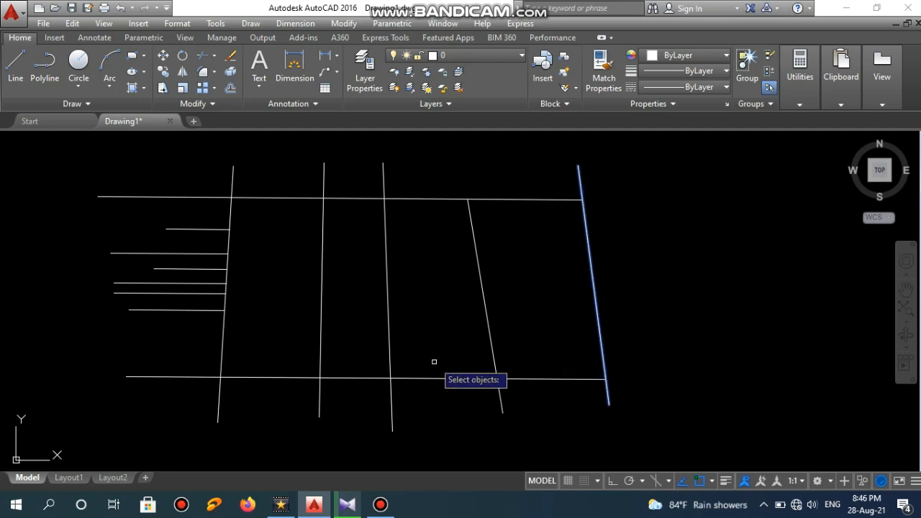
{"action": "key", "text": "Return"}
{"action": "left_click", "coordinate": [212, 314]}
{"action": "left_click", "coordinate": [194, 207]}
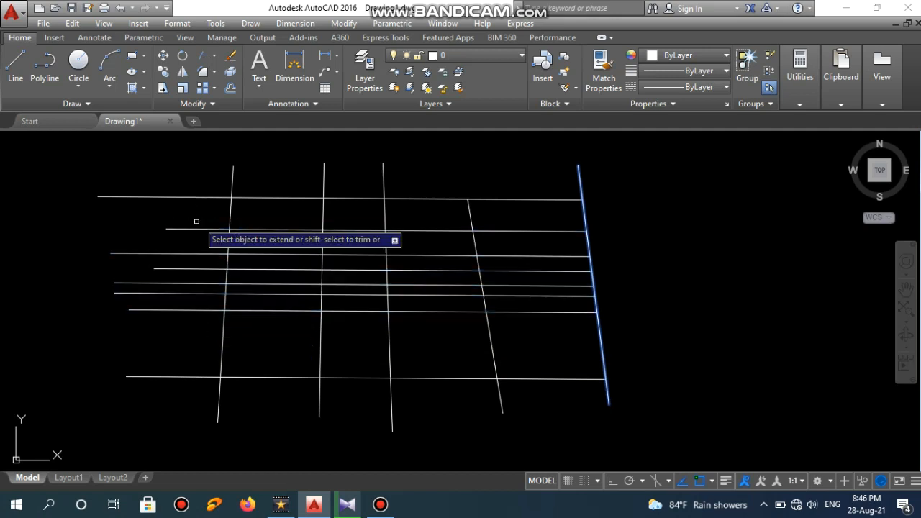